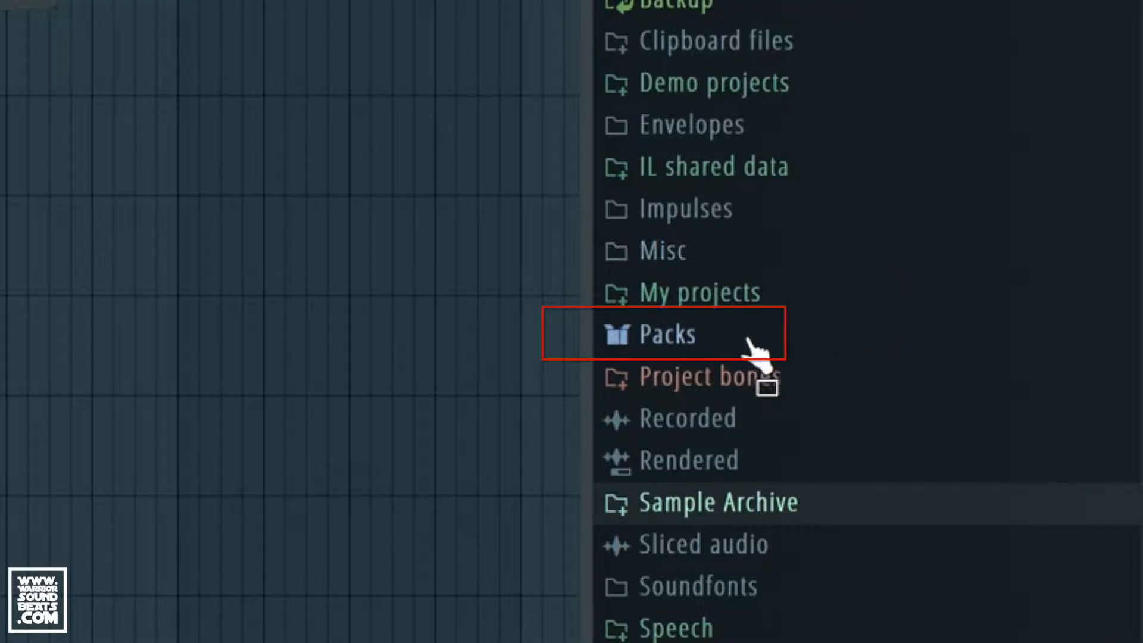
# - Load the 808 Kick sample from the Packs > Drums > Kicks folder into the existing Sampler channel
pyautogui.click(1023, 247)
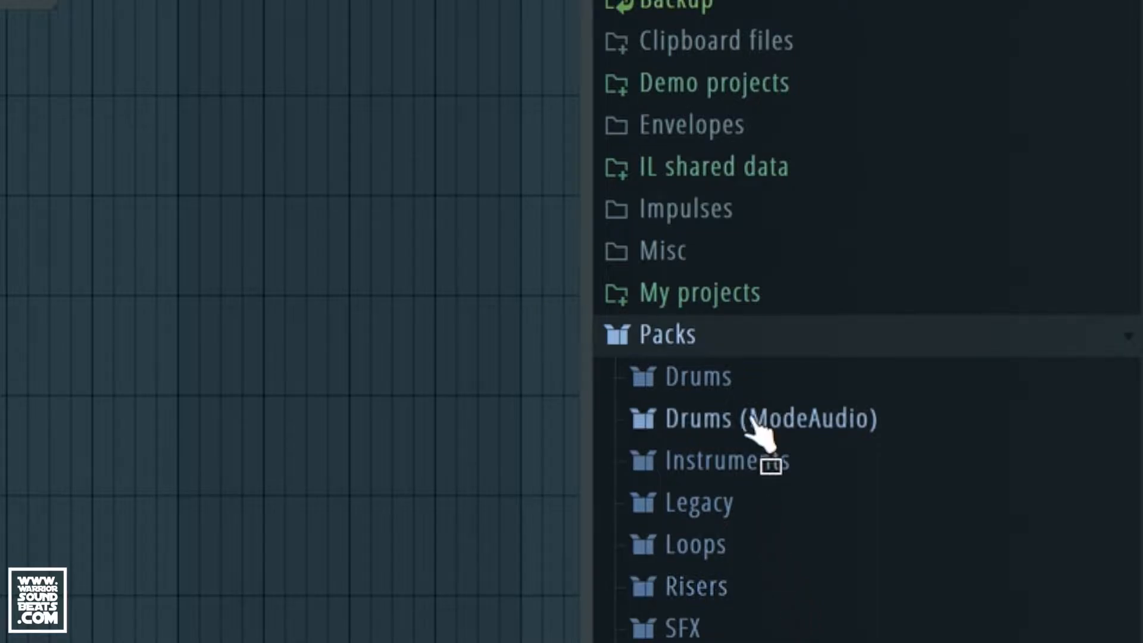
pyautogui.click(713, 389)
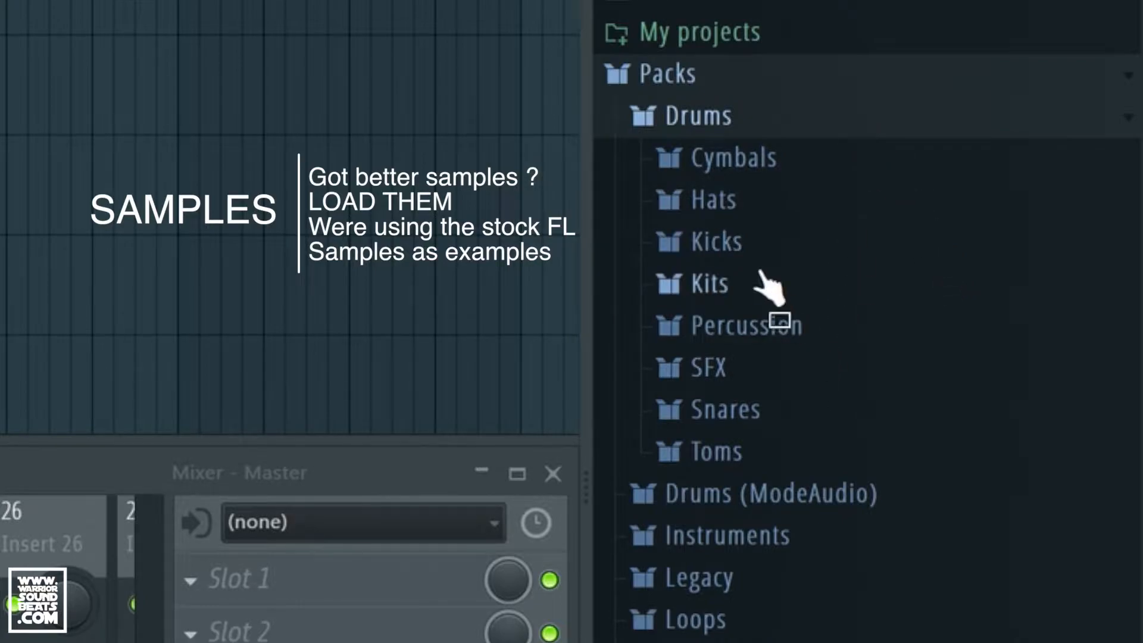
pyautogui.click(745, 258)
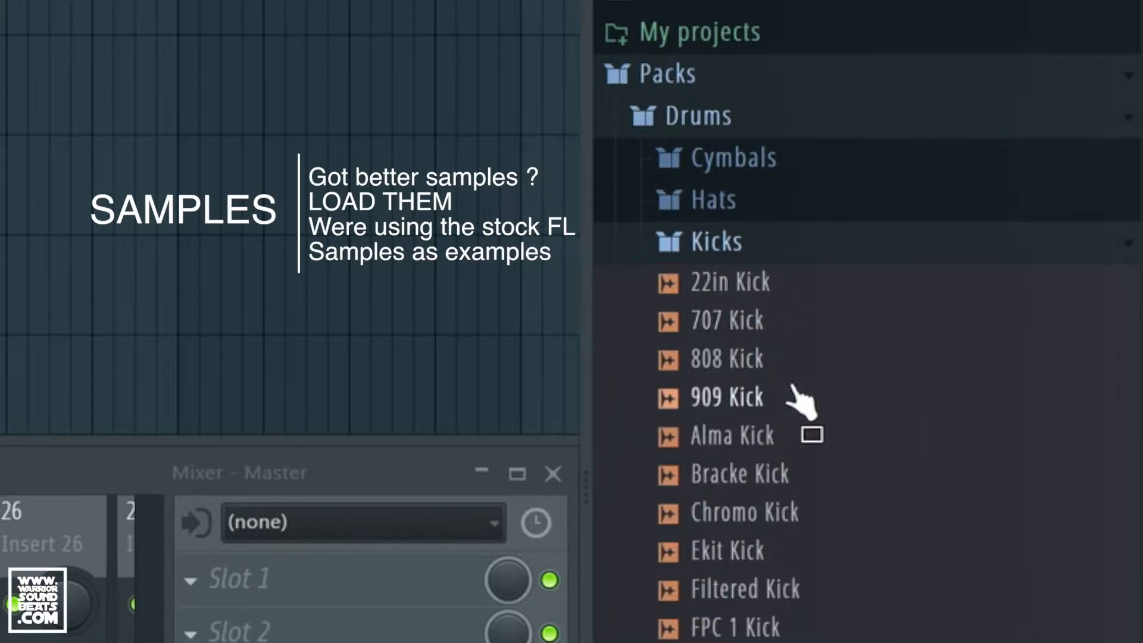
pyautogui.click(725, 370)
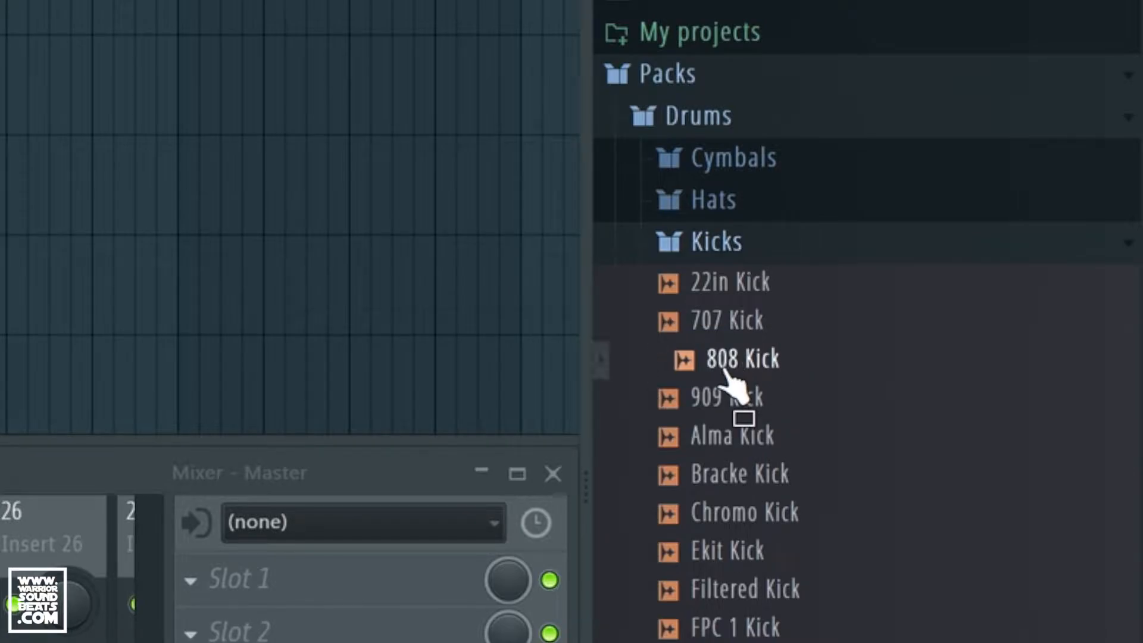
pyautogui.click(725, 370)
pyautogui.rightClick(723, 369)
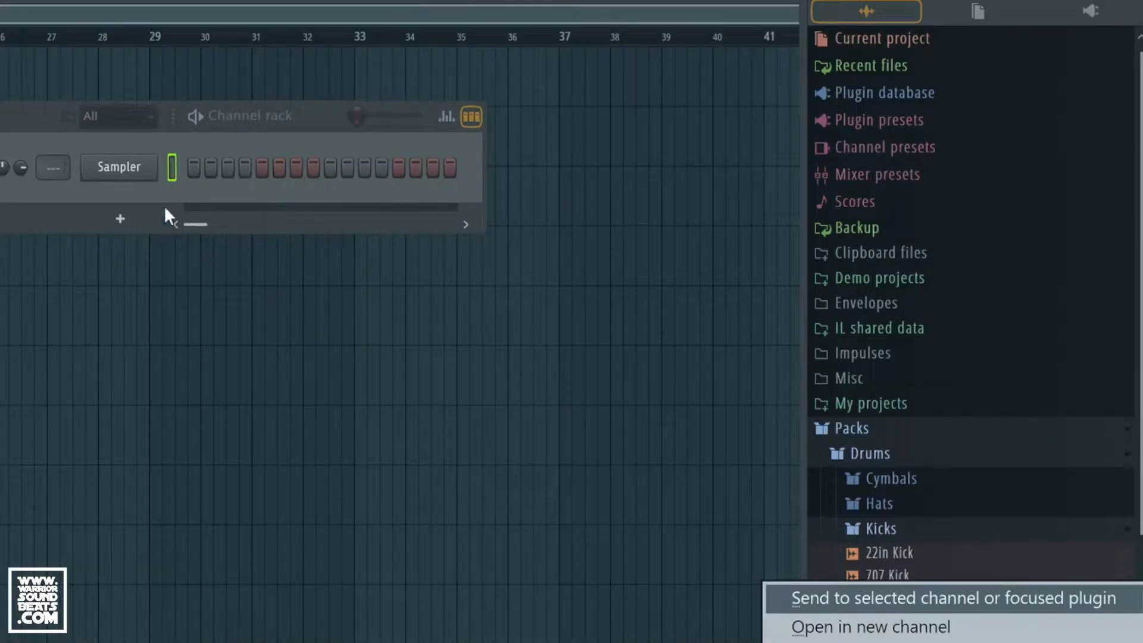
pyautogui.click(868, 600)
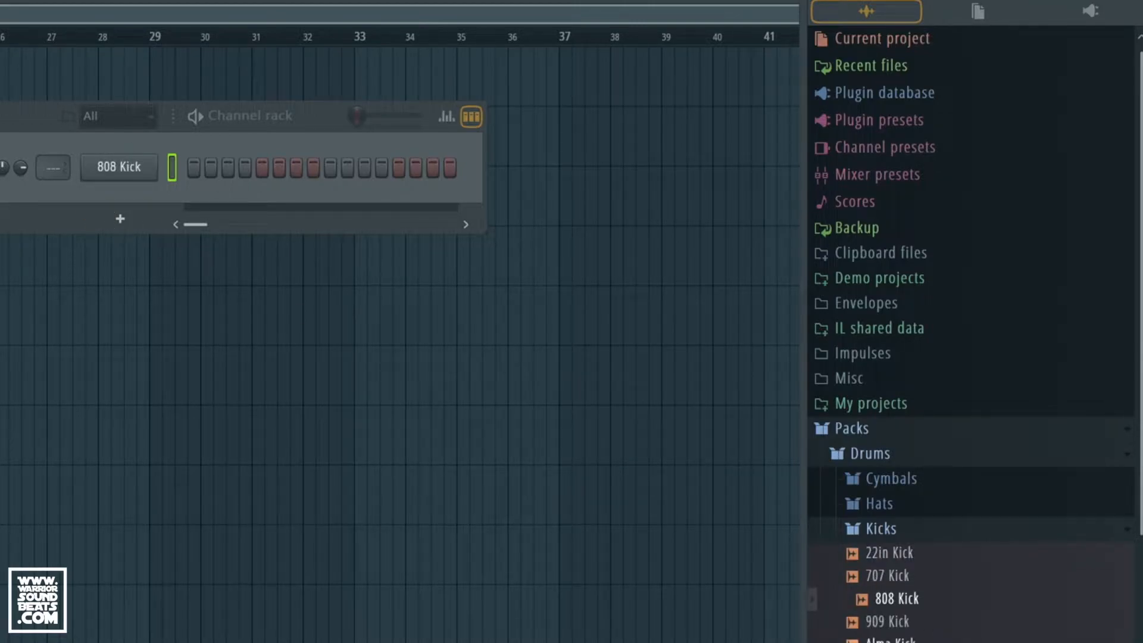
# - Add the 707 Kick sample from the Kicks folder as a new channel
pyautogui.click(894, 576)
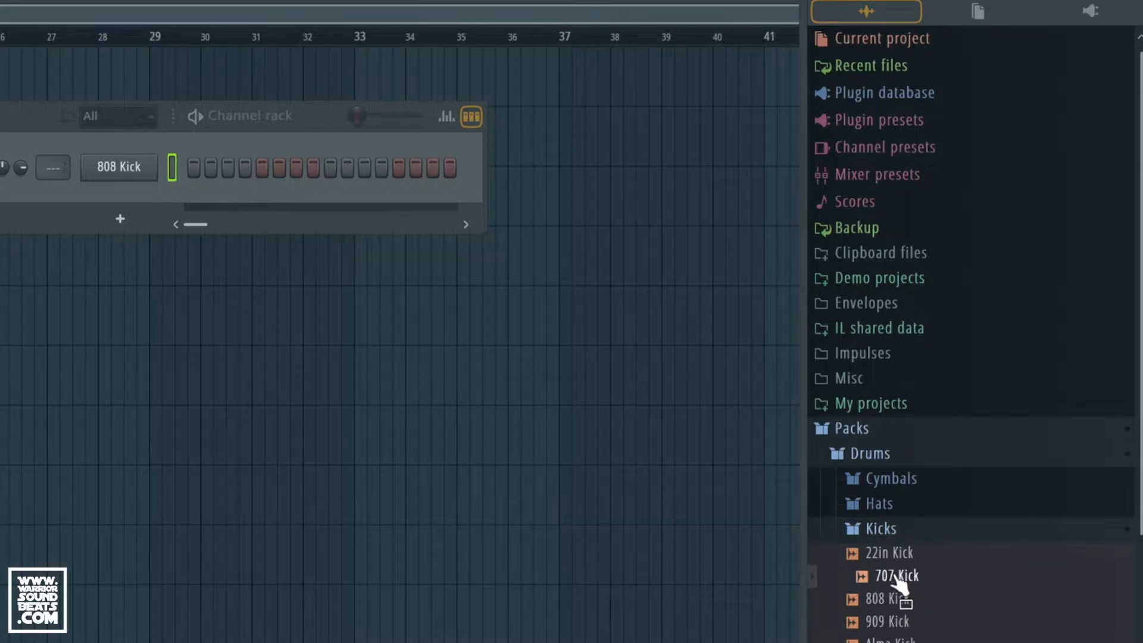
pyautogui.rightClick(896, 577)
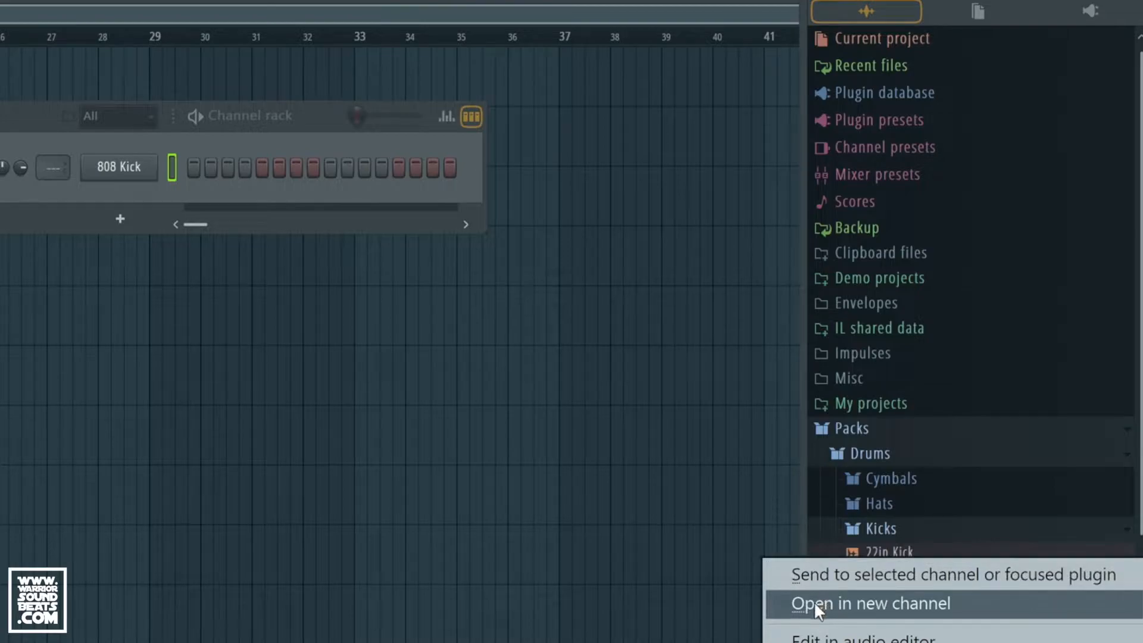
pyautogui.click(840, 602)
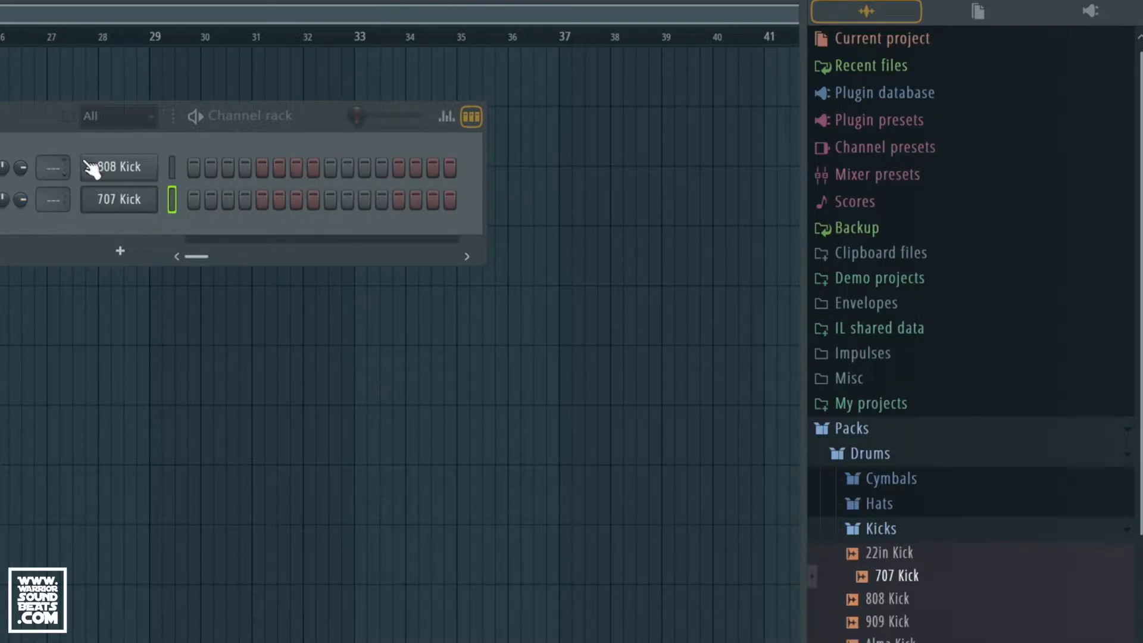
# - Add the 808 CH sample from the Hats folder as a new channel
pyautogui.click(889, 510)
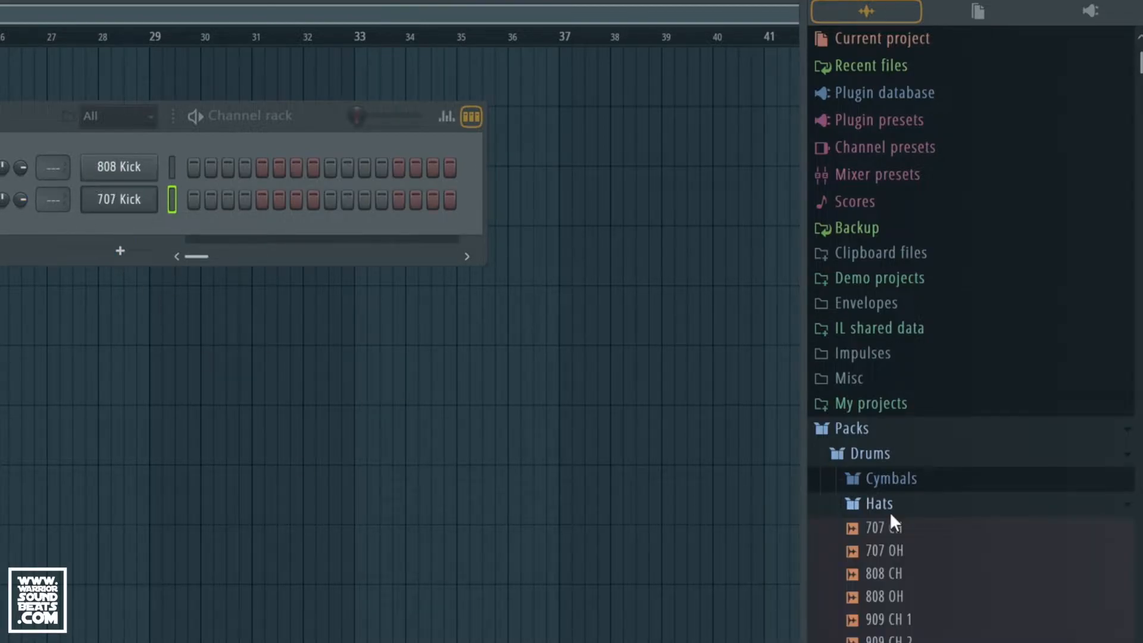
pyautogui.click(900, 576)
pyautogui.rightClick(899, 576)
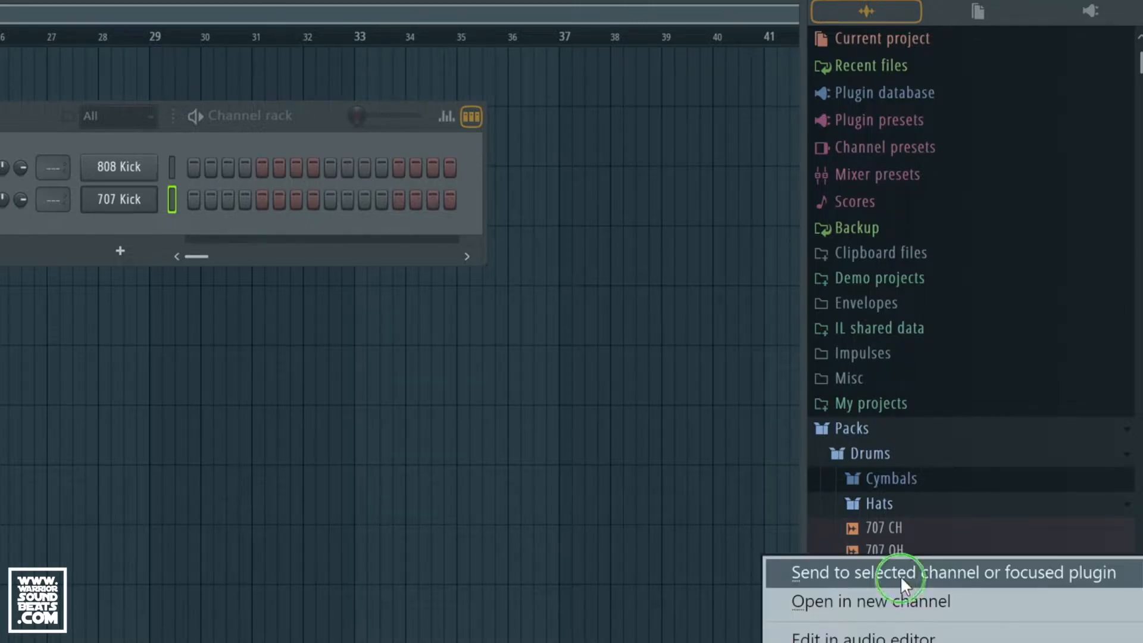
pyautogui.click(900, 599)
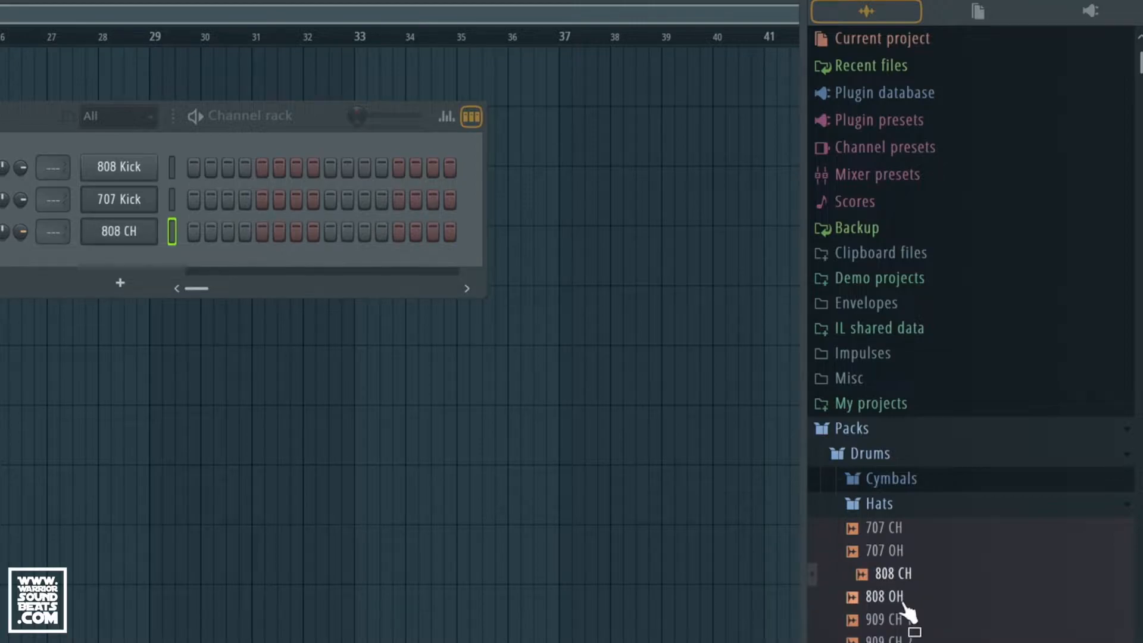
# - Add the 808 Snare sample from the Snares folder as a new channel and select the 707 Kick channel
pyautogui.click(888, 507)
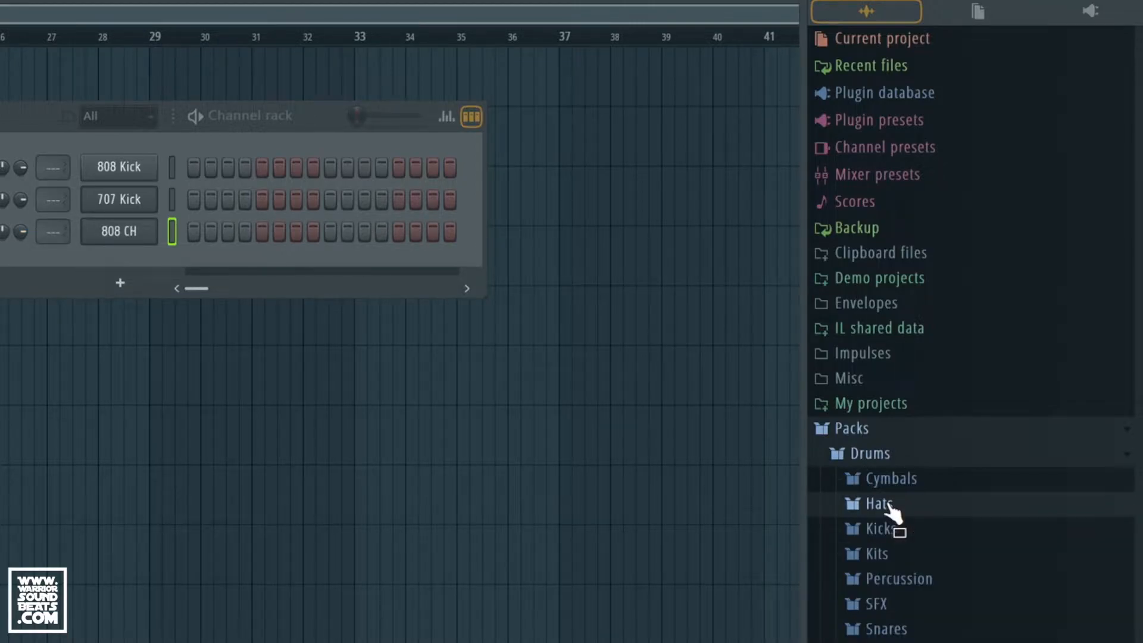
pyautogui.click(885, 629)
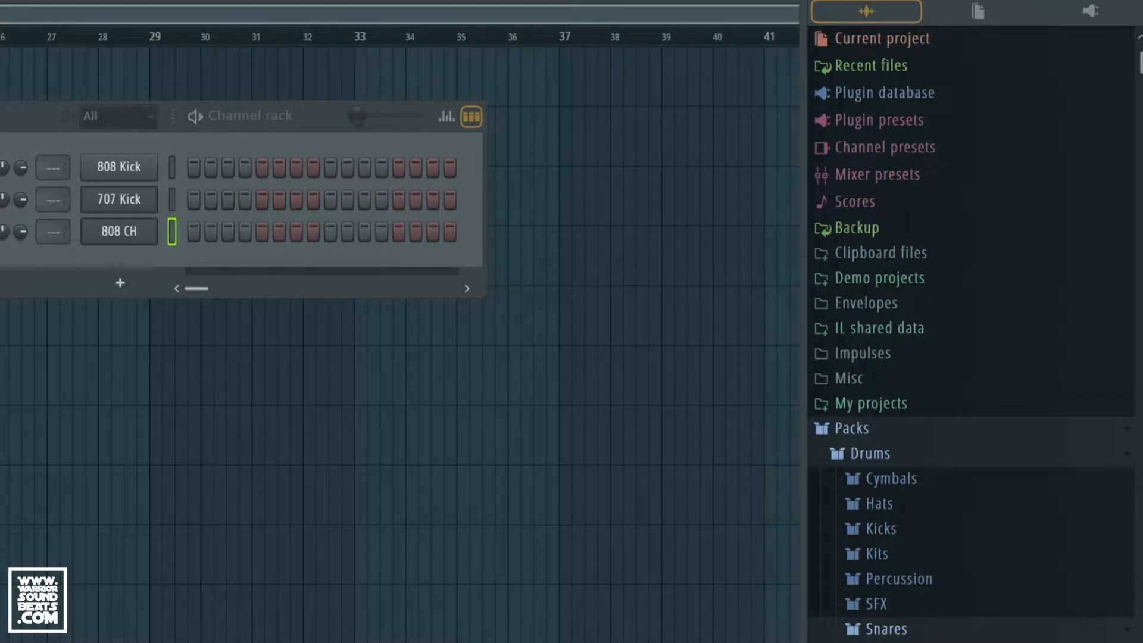
pyautogui.click(172, 200)
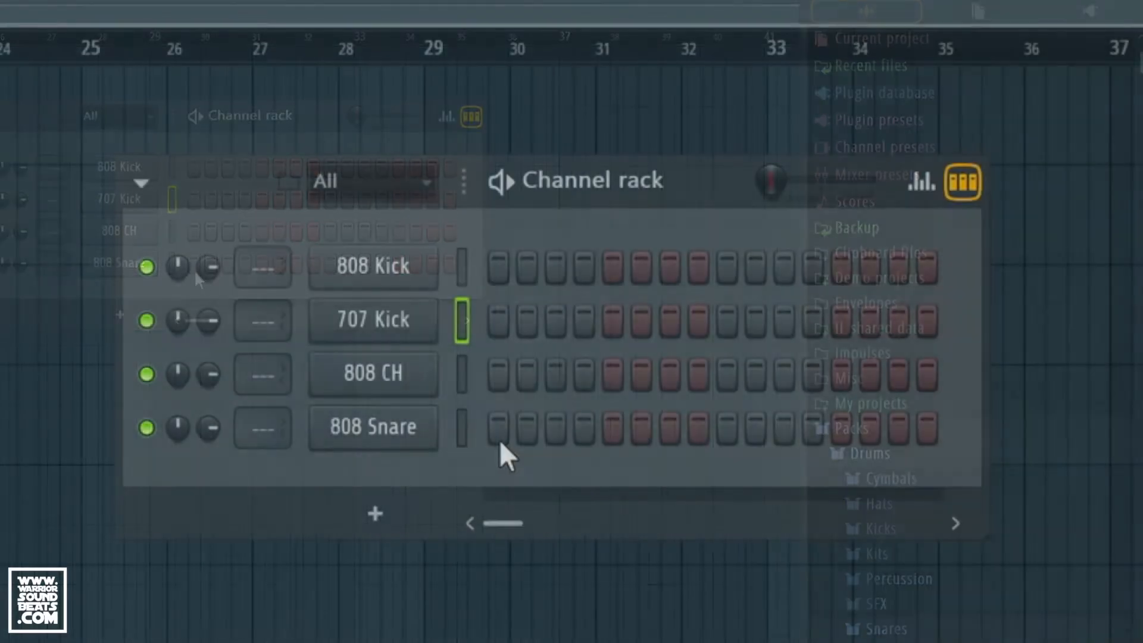
pyautogui.moveTo(194, 270); pyautogui.dragTo(249, 270)
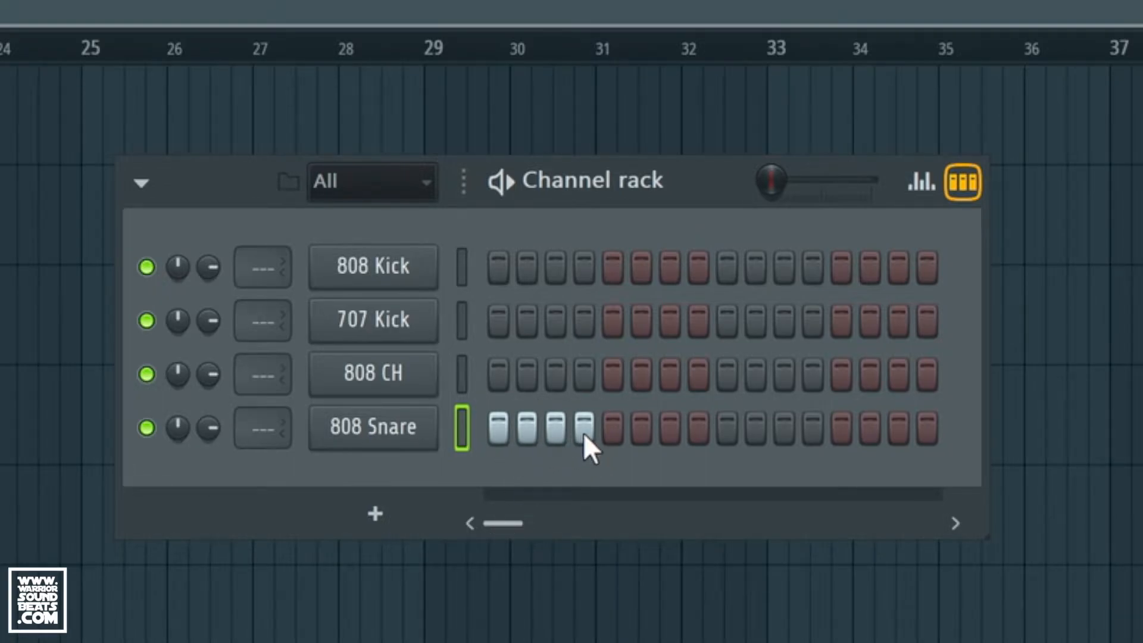
pyautogui.rightClick(501, 432)
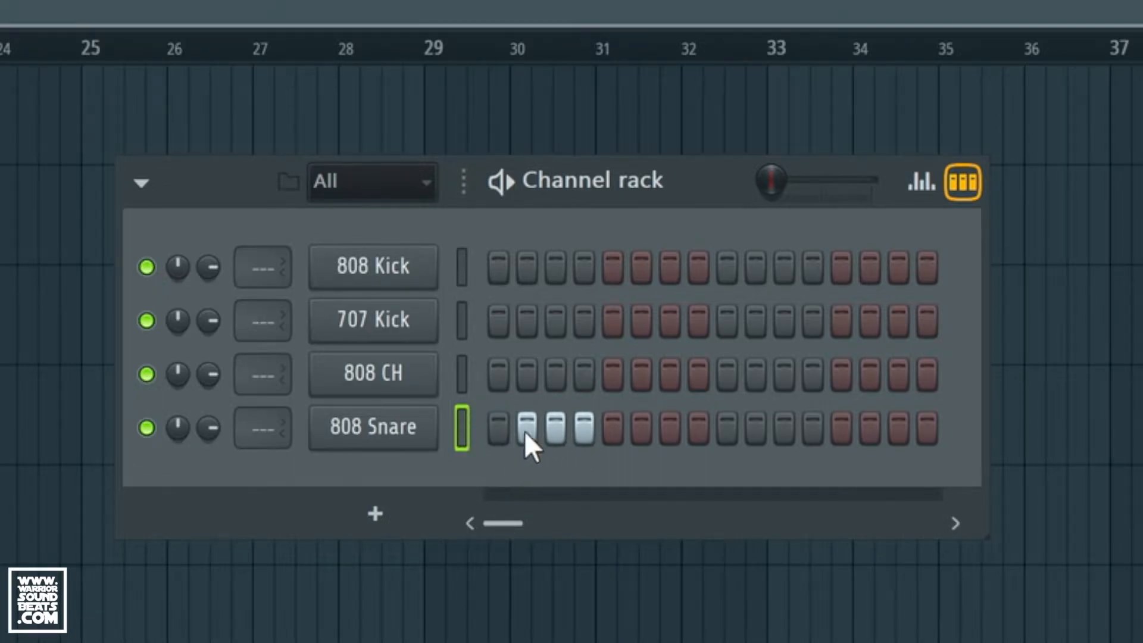
pyautogui.rightClick(526, 431)
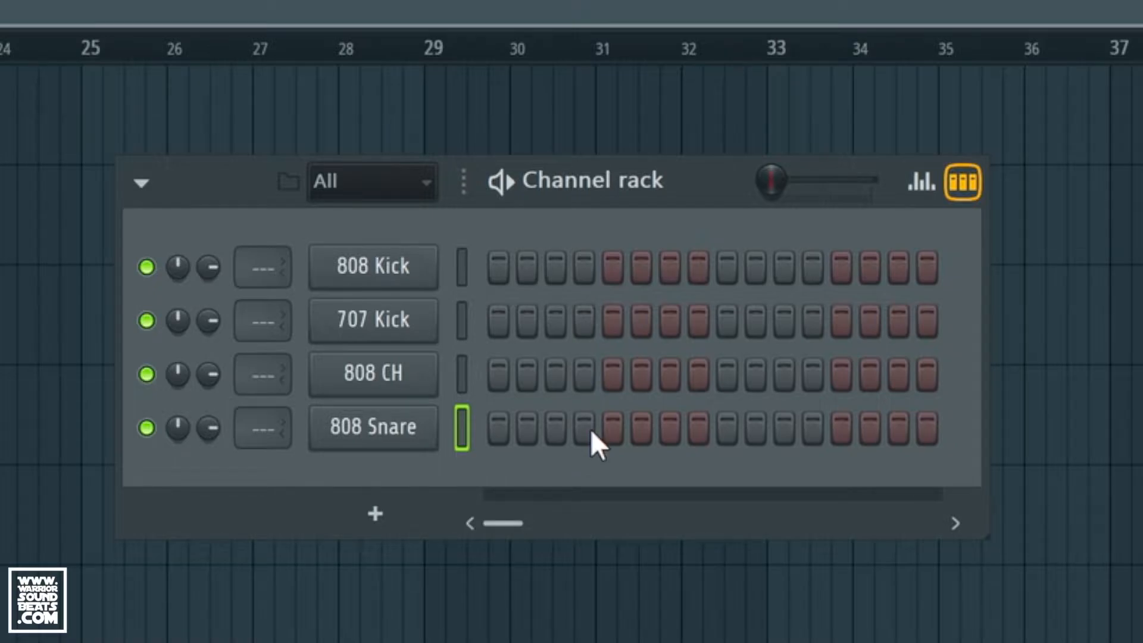
# - Open the piano roll for the 808 Kick channel
pyautogui.click(418, 269)
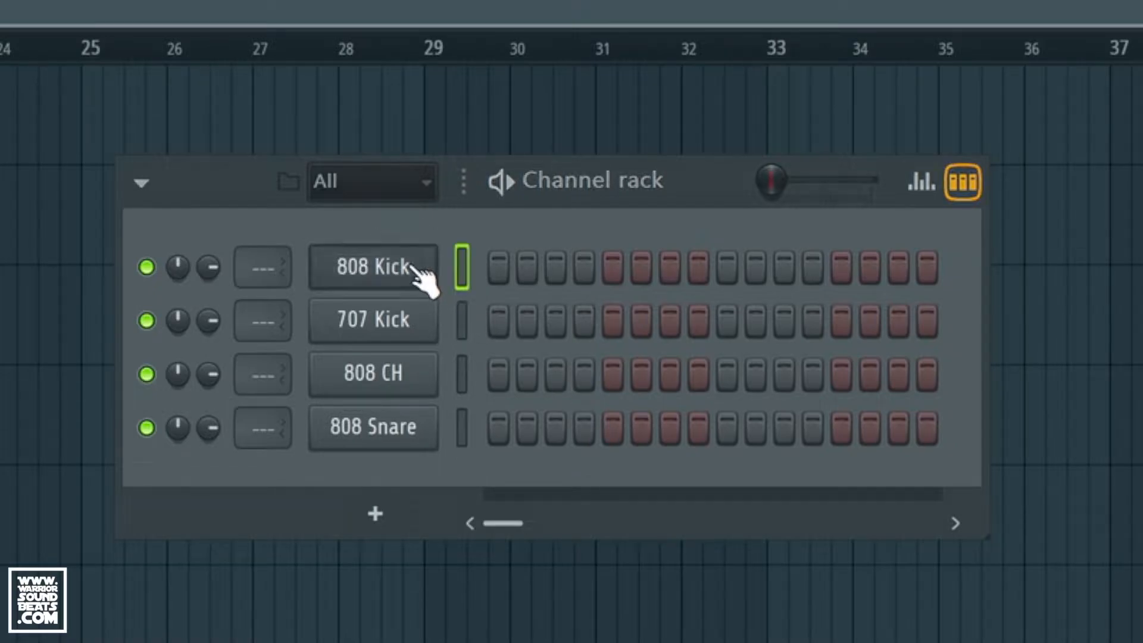
pyautogui.rightClick(417, 271)
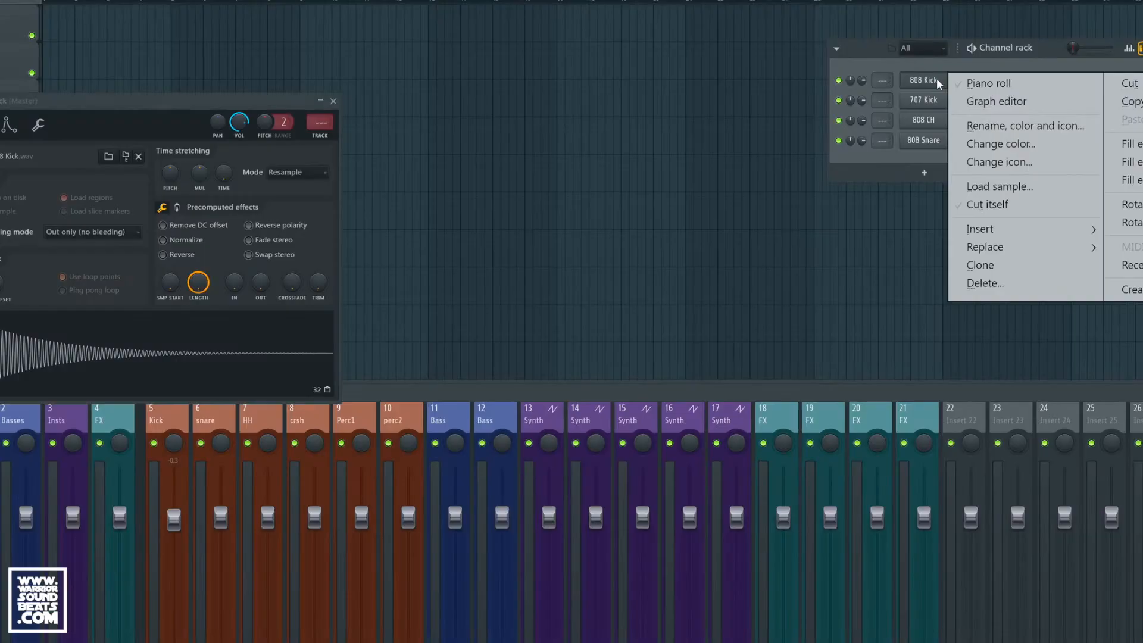
pyautogui.click(529, 273)
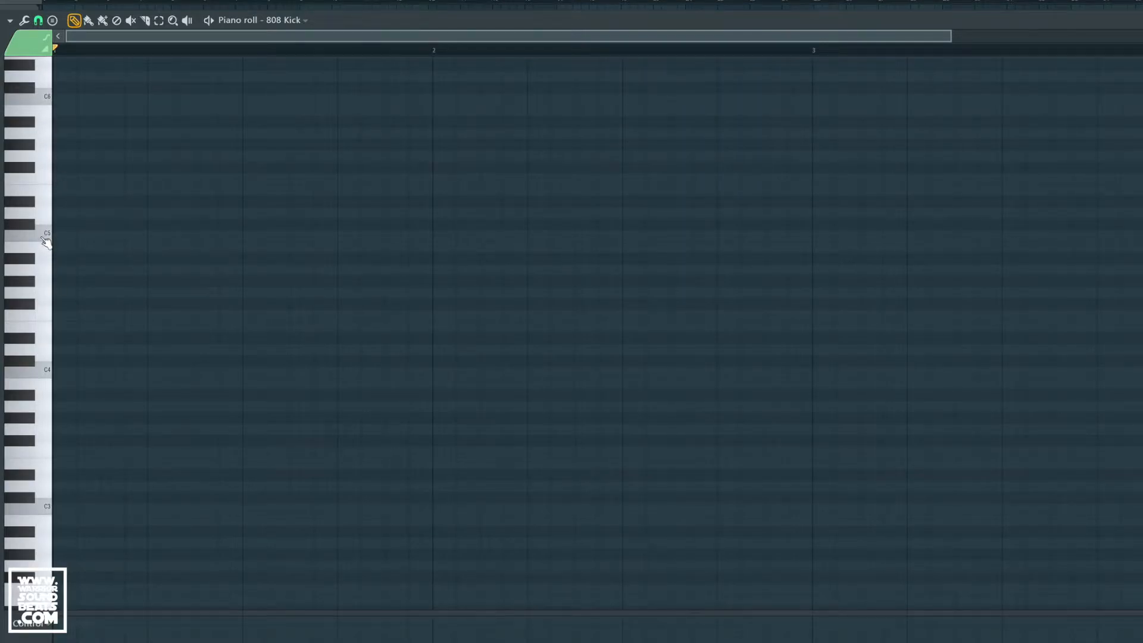
# - Audition the 808 Kick at C5, C4 and C6 on the piano roll keyboard and check the project tempo
pyautogui.click(45, 236)
pyautogui.click(44, 378)
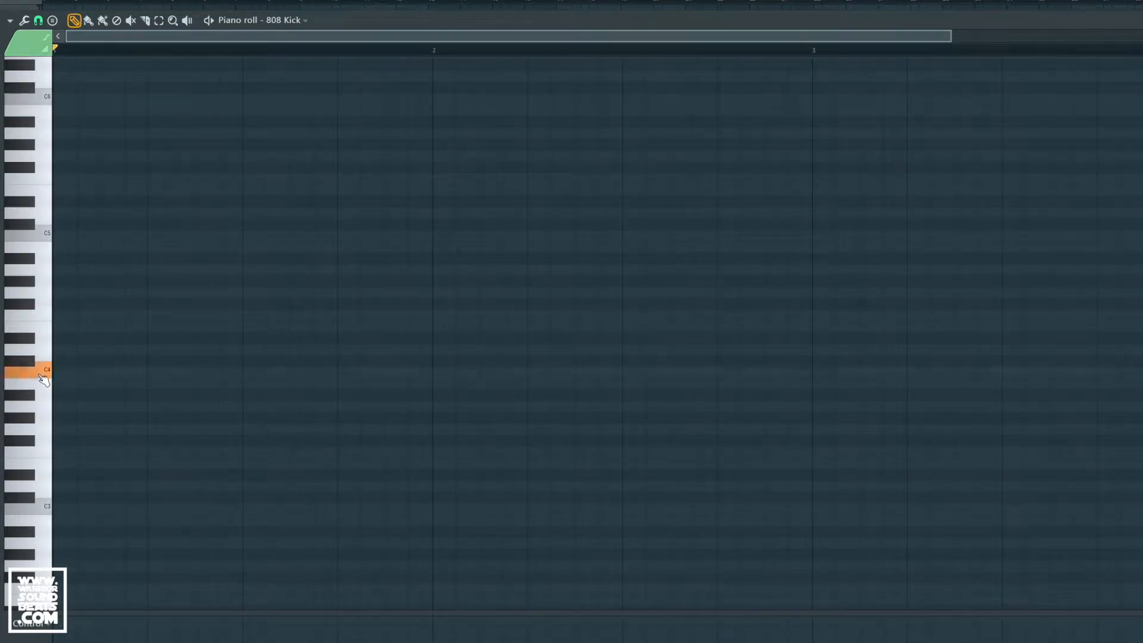
pyautogui.click(43, 101)
pyautogui.click(44, 101)
pyautogui.click(46, 237)
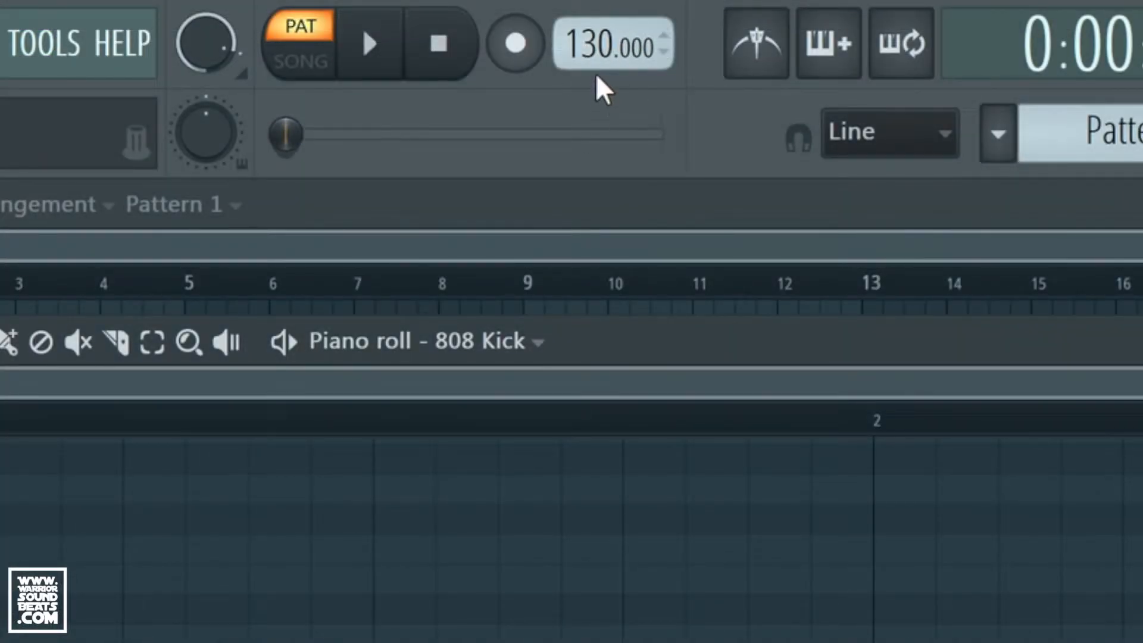
pyautogui.moveTo(603, 53); pyautogui.dragTo(601, 92)
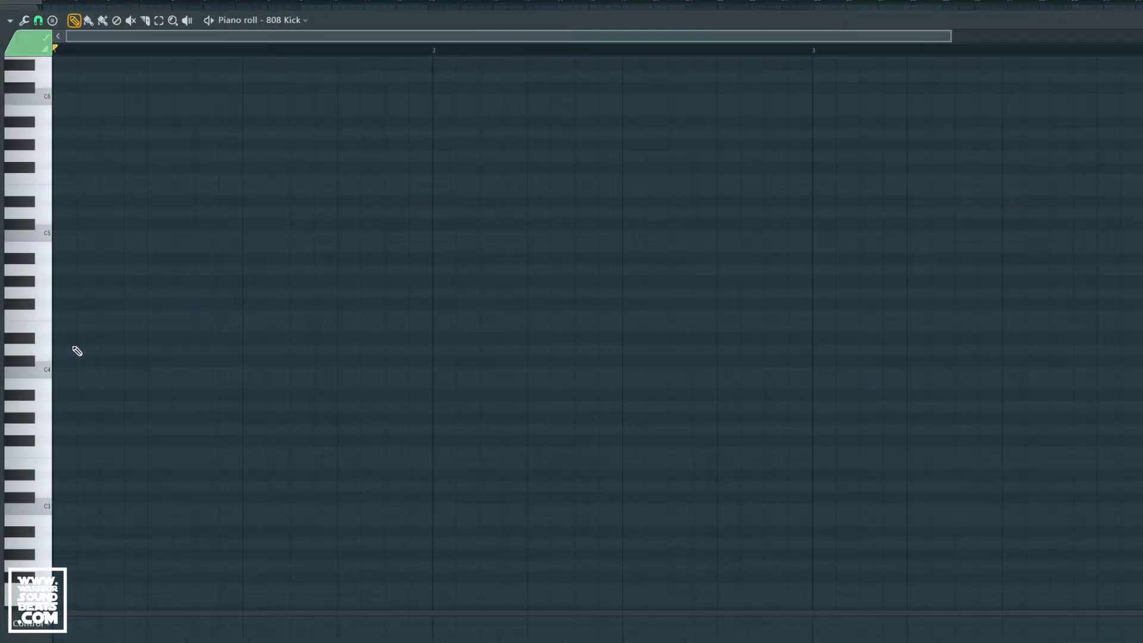
# - Draw a C5 note slightly longer than one step at the start of bar 1 and play the pattern
pyautogui.click(56, 235)
pyautogui.moveTo(58, 237); pyautogui.dragTo(81, 238)
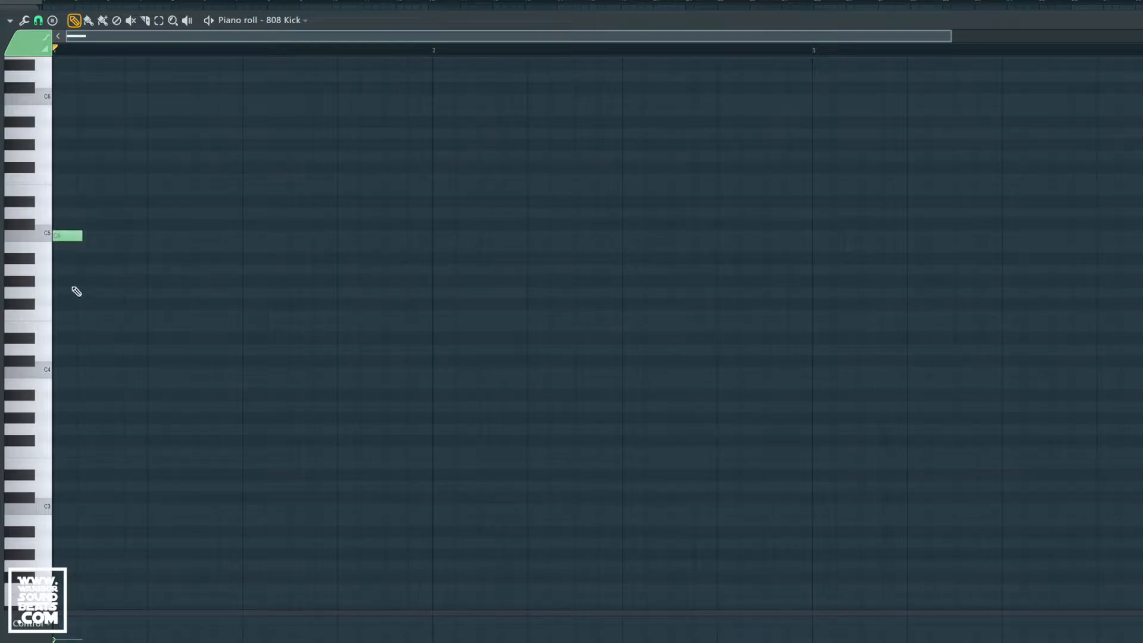
pyautogui.click(66, 238)
pyautogui.press('space')
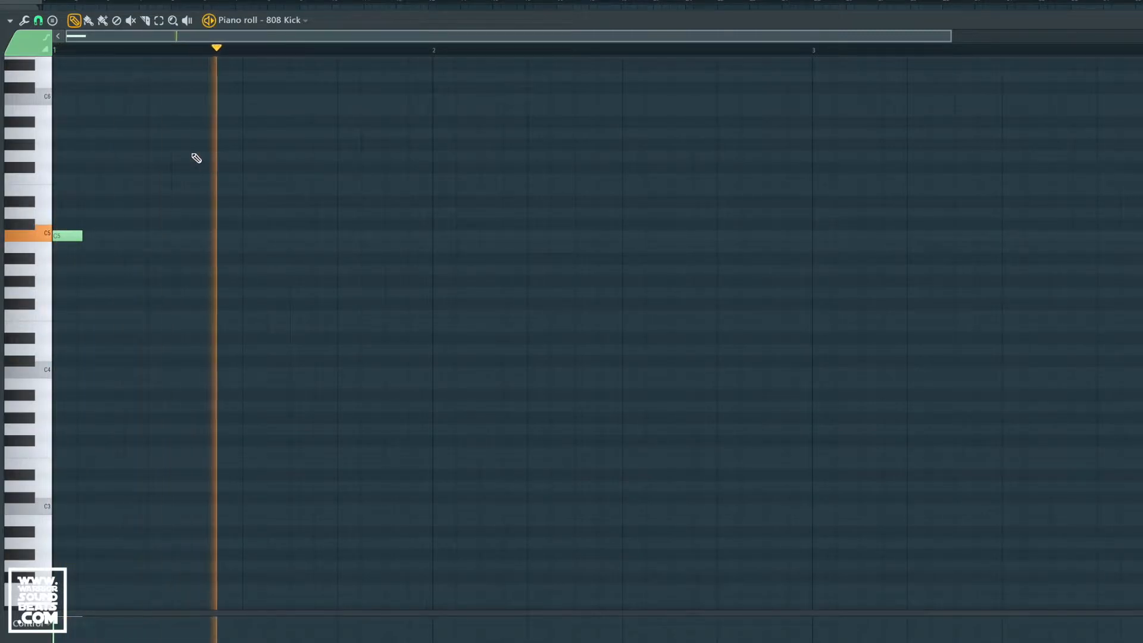
# - Add C5 kick notes at step 11 of bar 1 and at steps 1, 11 and 15 of bar 2, and play the pattern
pyautogui.click(300, 236)
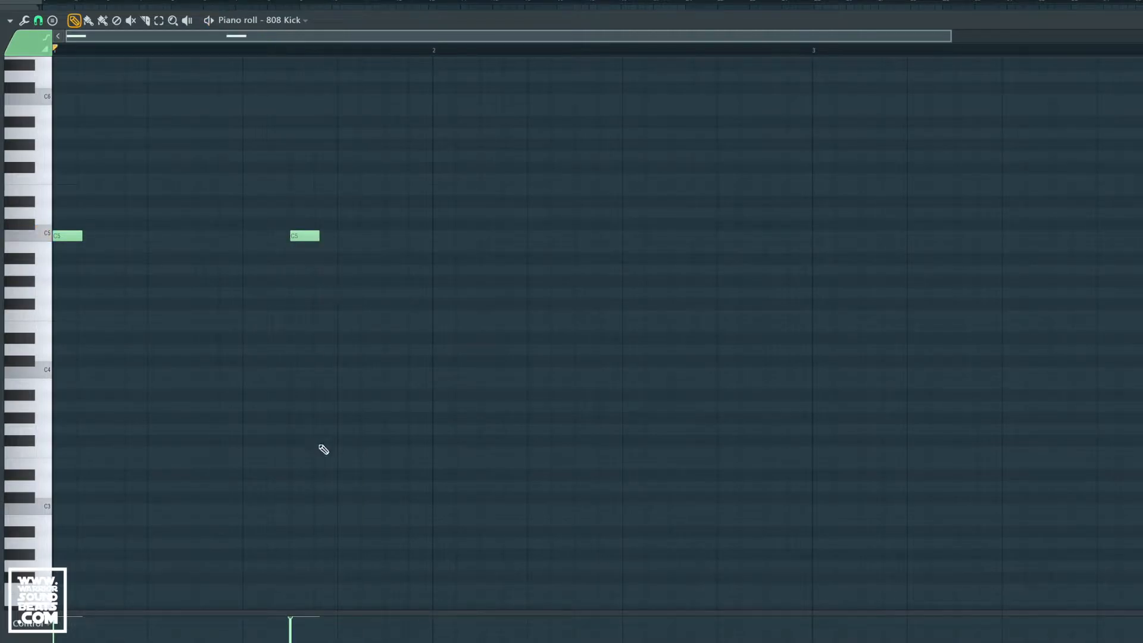
pyautogui.click(439, 236)
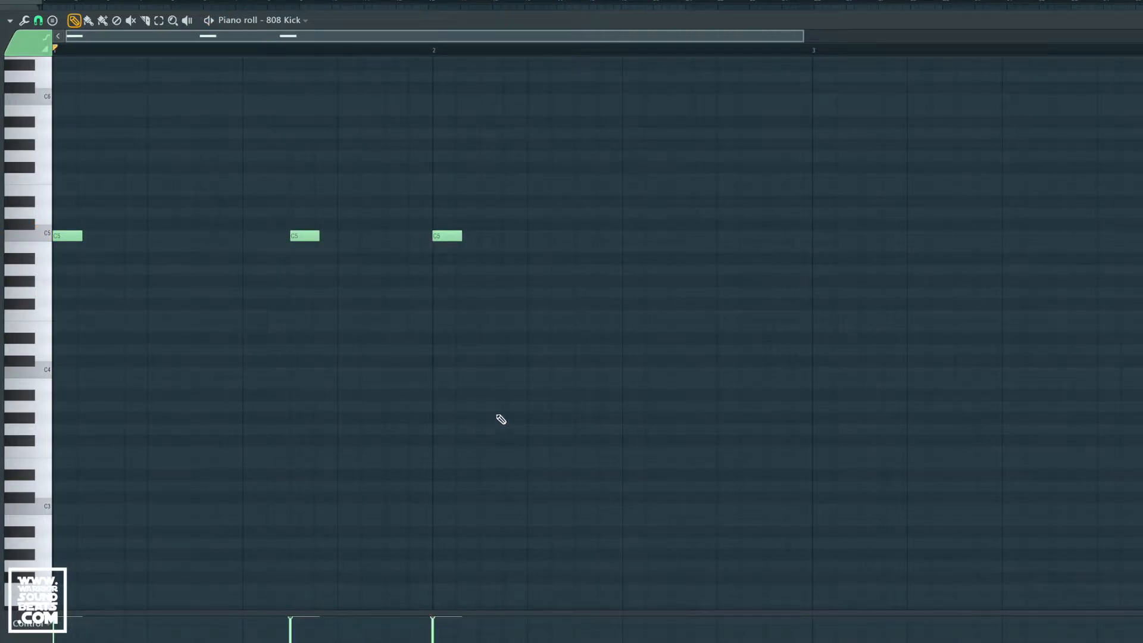
pyautogui.click(672, 237)
pyautogui.click(775, 236)
pyautogui.press('space')
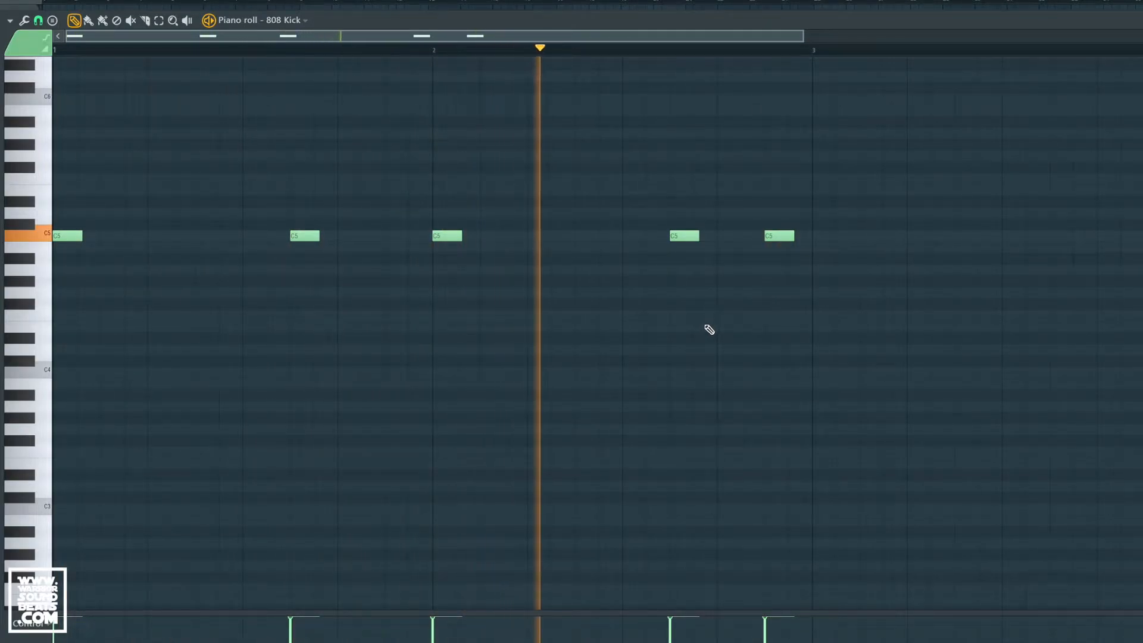
pyautogui.press('space')
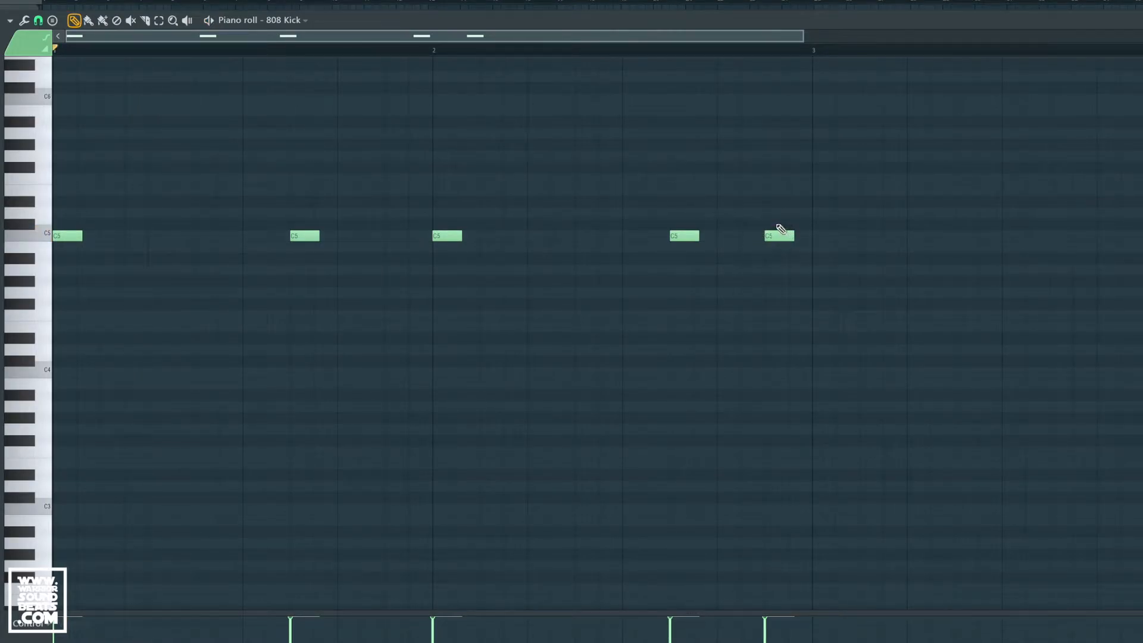
# - Lower the velocity of the last kick note in bar 2 and play the pattern to hear it
pyautogui.moveTo(766, 623); pyautogui.dragTo(764, 635)
pyautogui.press('space')
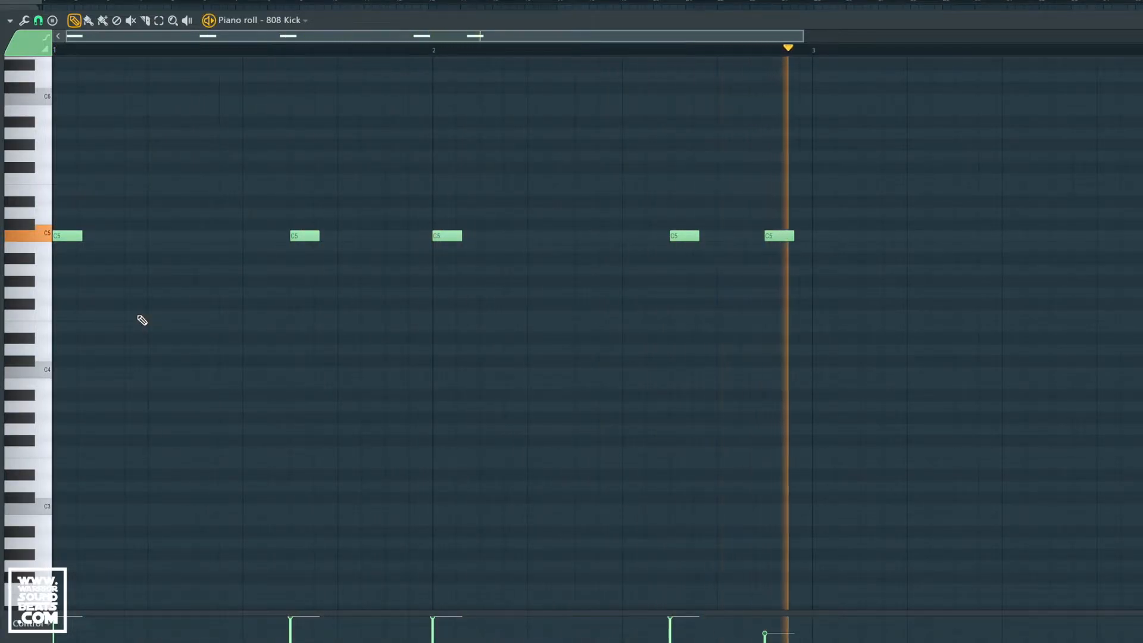
pyautogui.press('space')
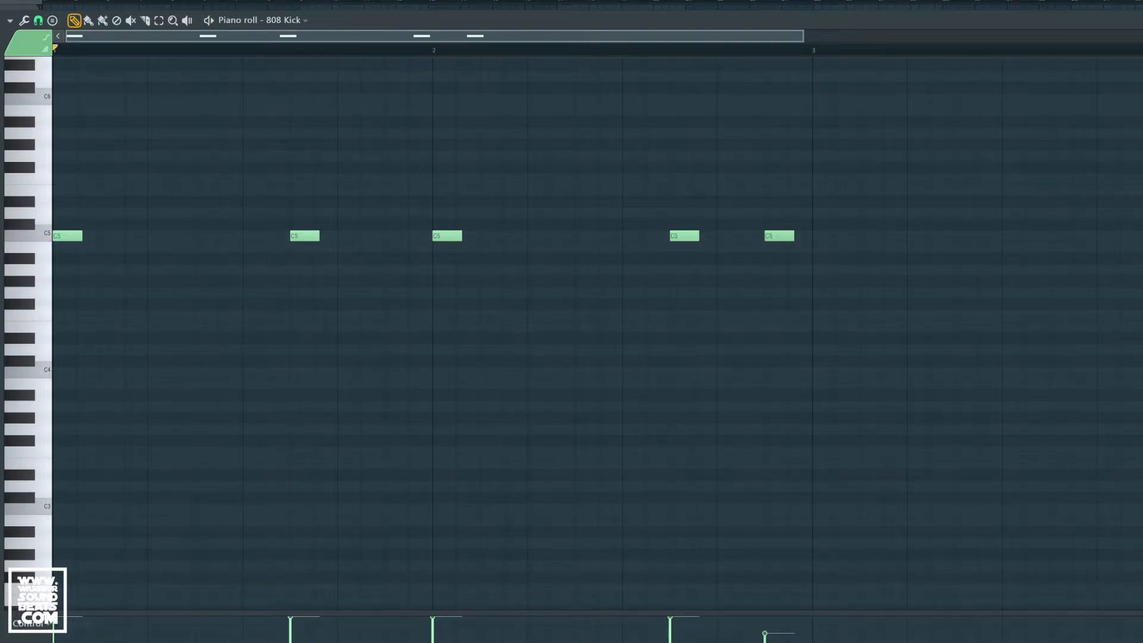
# - Open the 808 Kick channel settings beside the channel rack and show its volume envelope
pyautogui.press('F6')
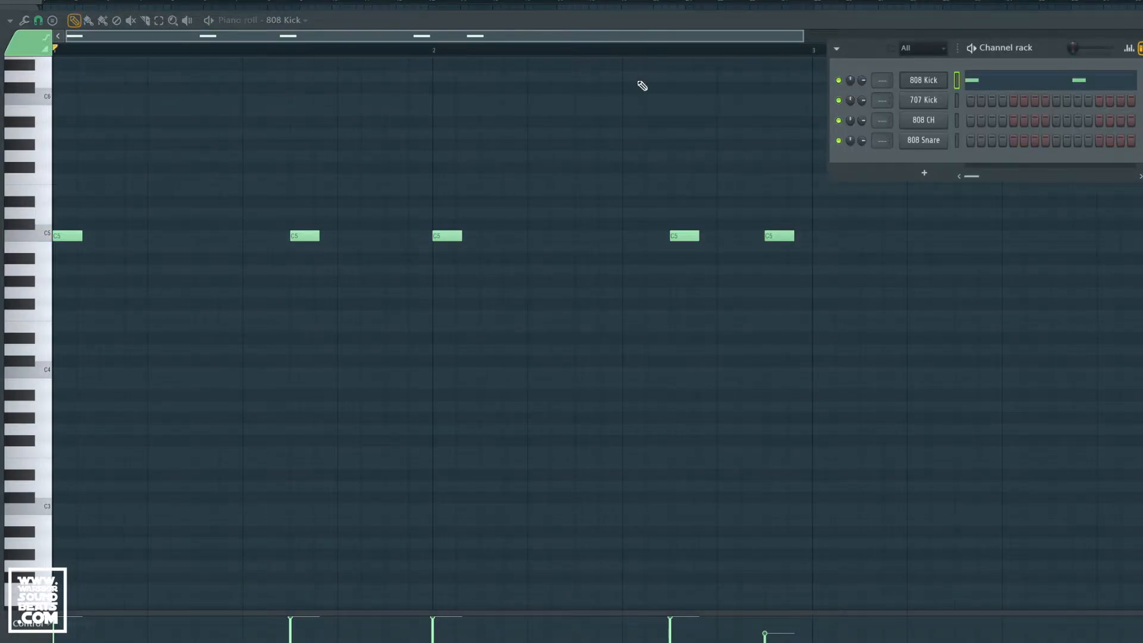
pyautogui.click(926, 86)
pyautogui.moveTo(151, 101); pyautogui.dragTo(639, 38)
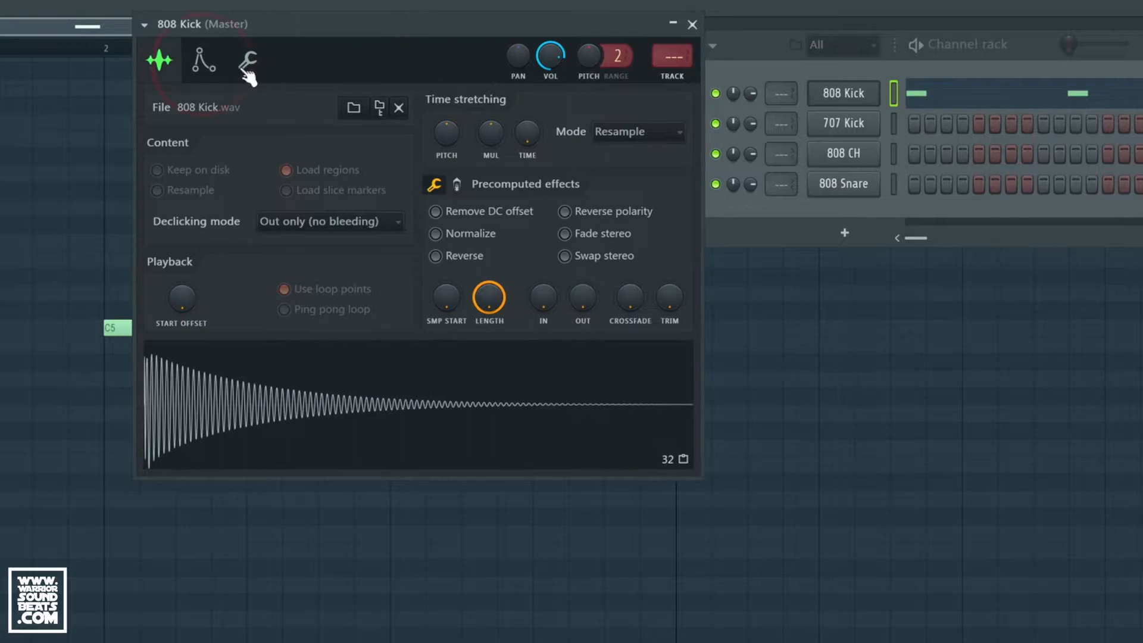
pyautogui.click(203, 70)
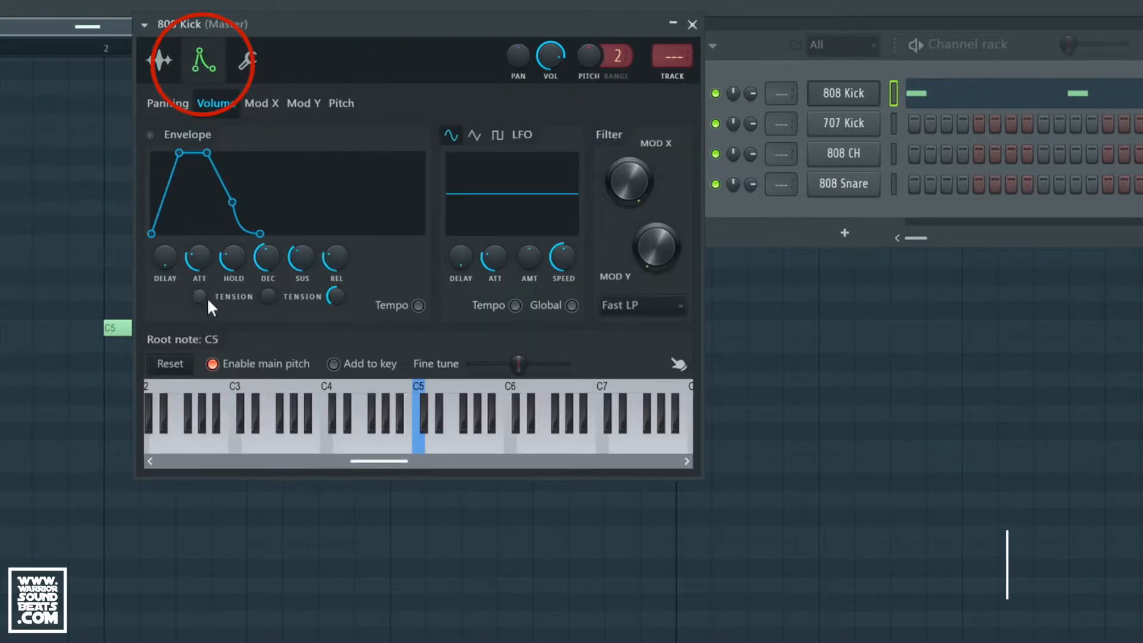
# - Enable the 808 Kick's volume envelope, set its attack to zero and lengthen its hold
pyautogui.click(150, 136)
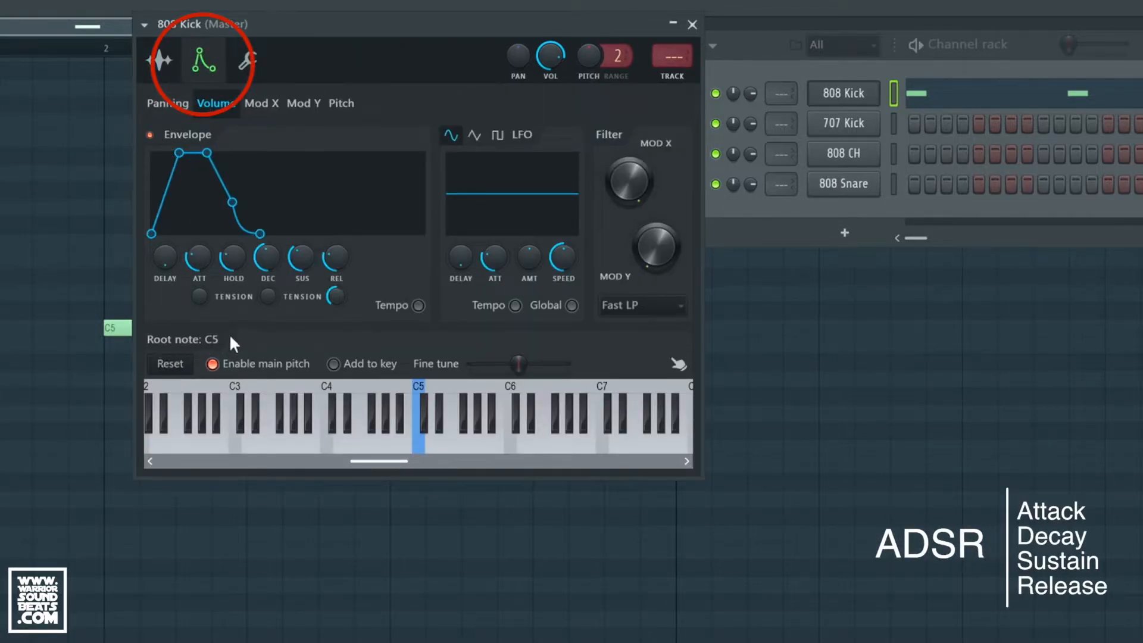
pyautogui.moveTo(199, 257); pyautogui.dragTo(199, 282)
pyautogui.moveTo(470, 31); pyautogui.dragTo(587, 392)
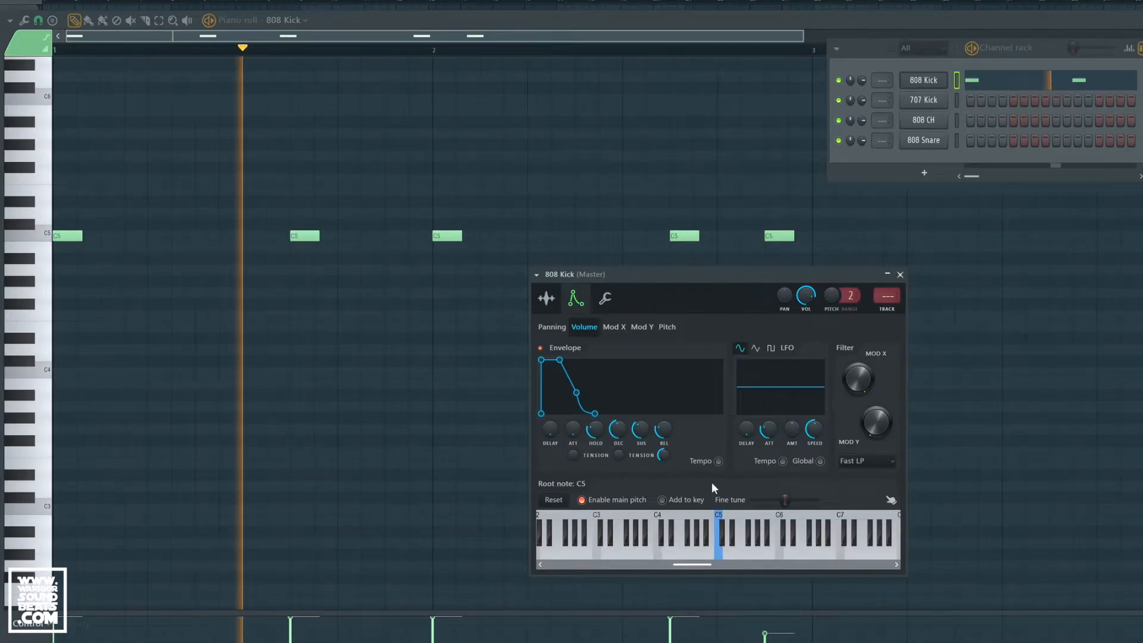
pyautogui.moveTo(596, 430); pyautogui.dragTo(595, 415)
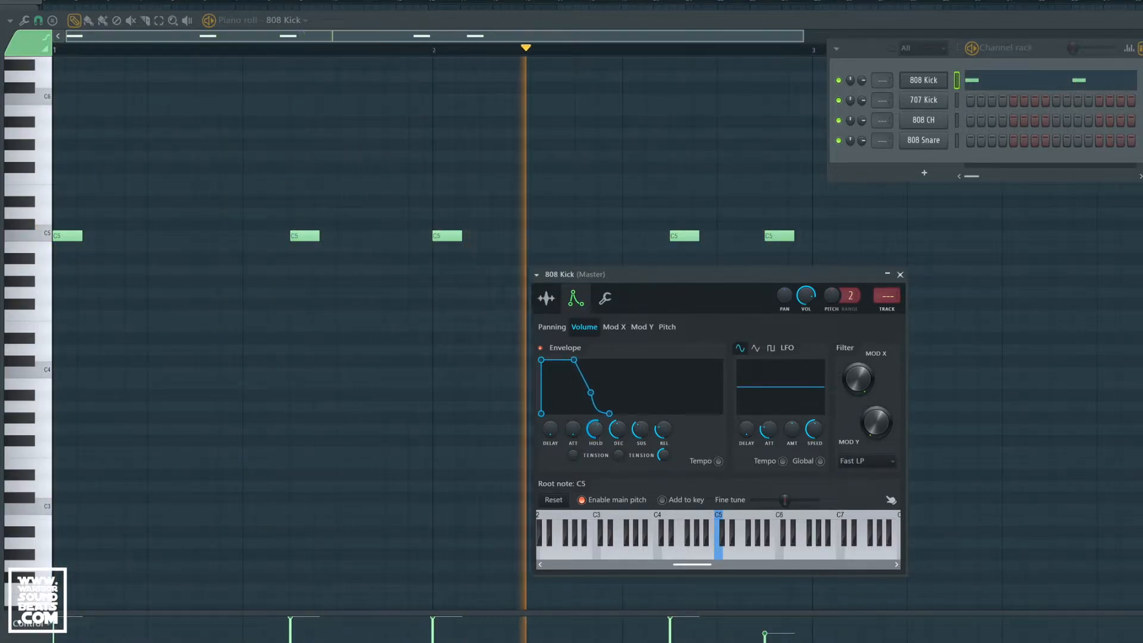
# - Lengthen the first four 808 kick notes to just over two steps and the last to the end of bar 2, and play the pattern
pyautogui.moveTo(81, 237); pyautogui.dragTo(105, 238)
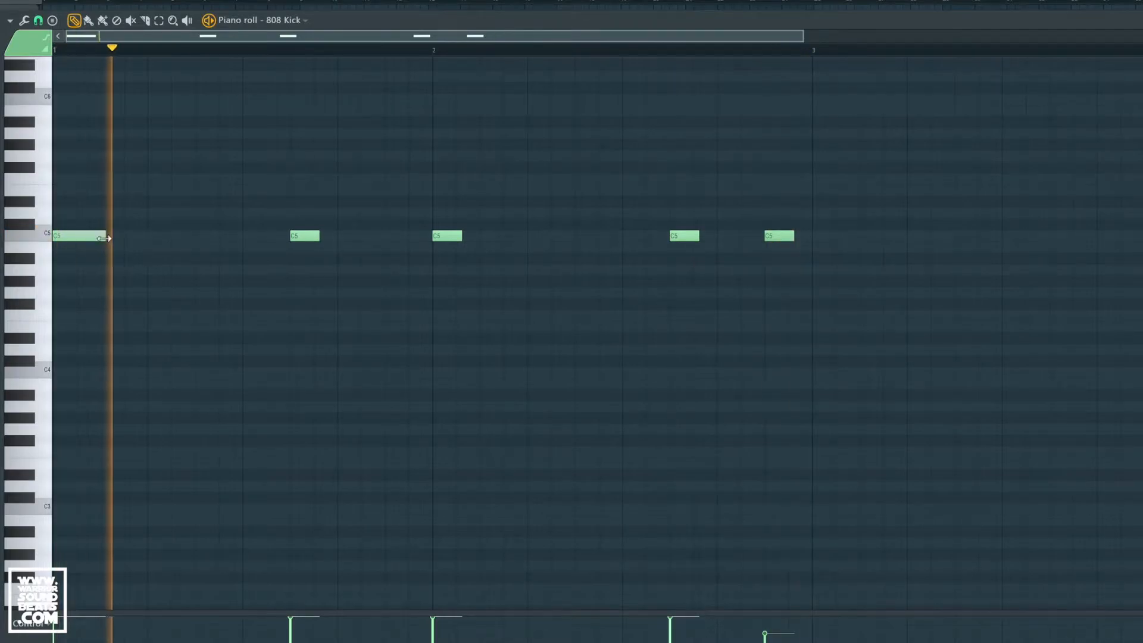
pyautogui.moveTo(317, 238); pyautogui.dragTo(343, 239)
pyautogui.moveTo(461, 238); pyautogui.dragTo(484, 239)
pyautogui.moveTo(698, 236); pyautogui.dragTo(722, 237)
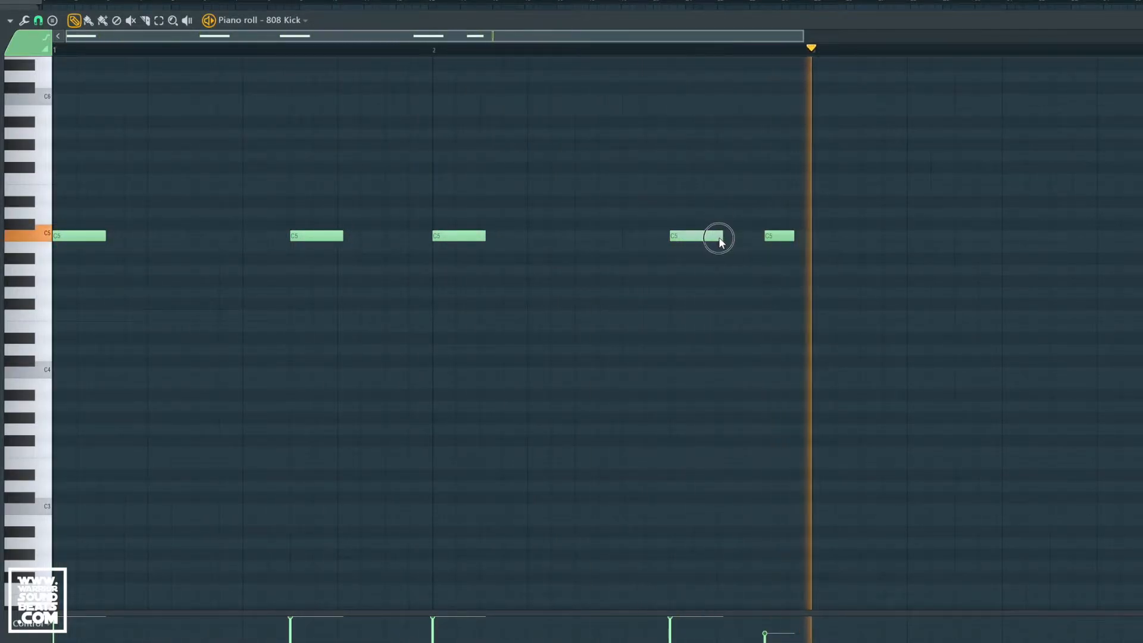
pyautogui.moveTo(794, 236); pyautogui.dragTo(811, 240)
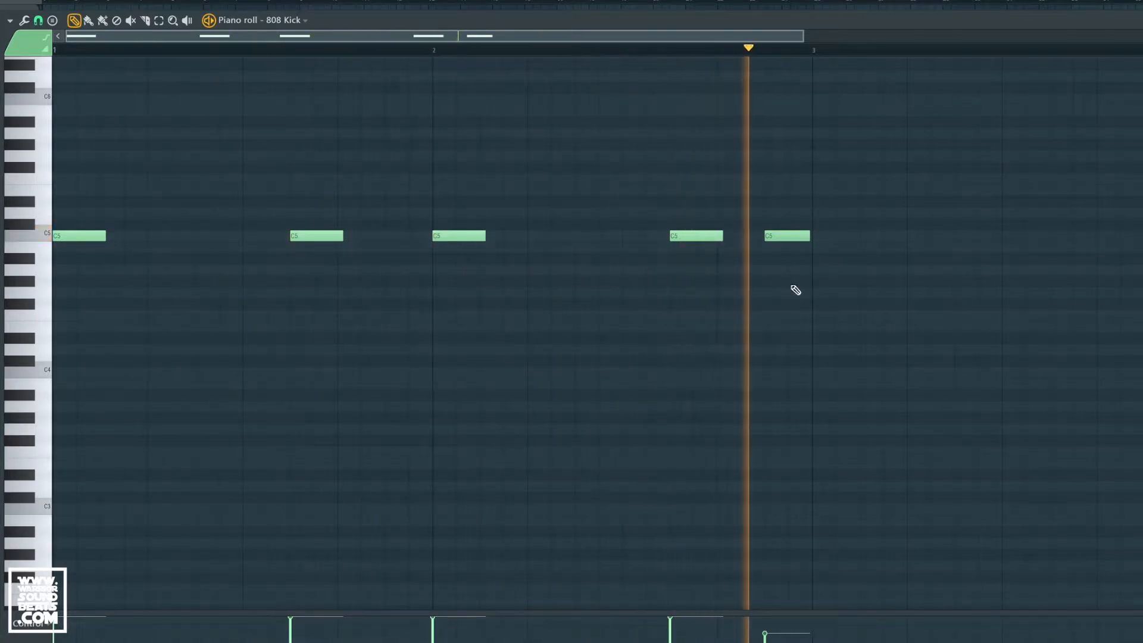
pyautogui.press('space')
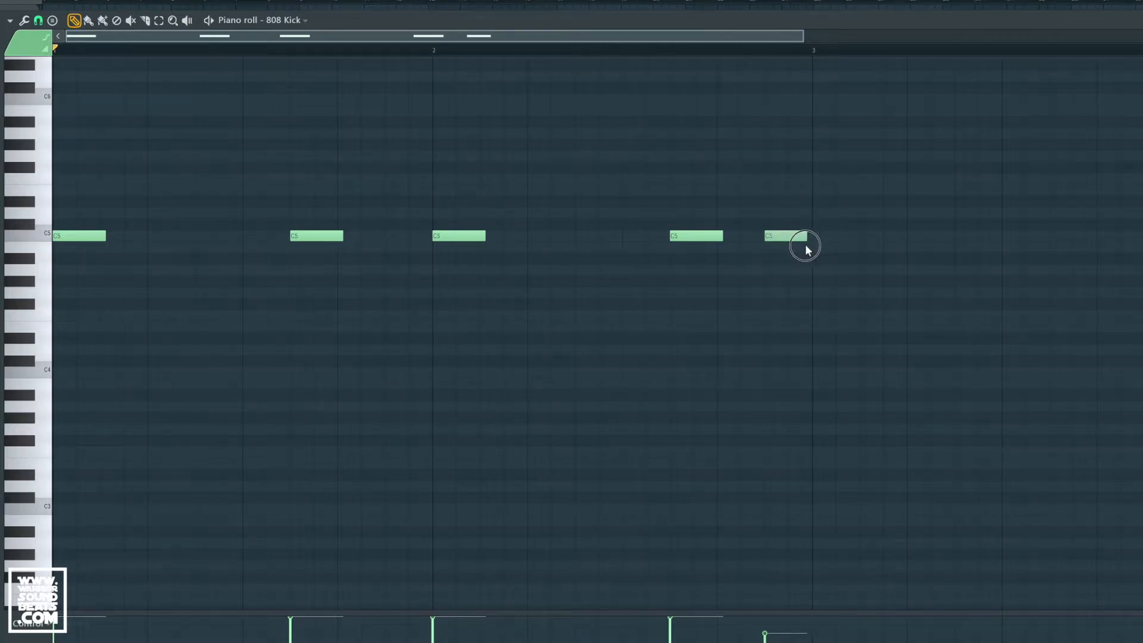
pyautogui.press('space')
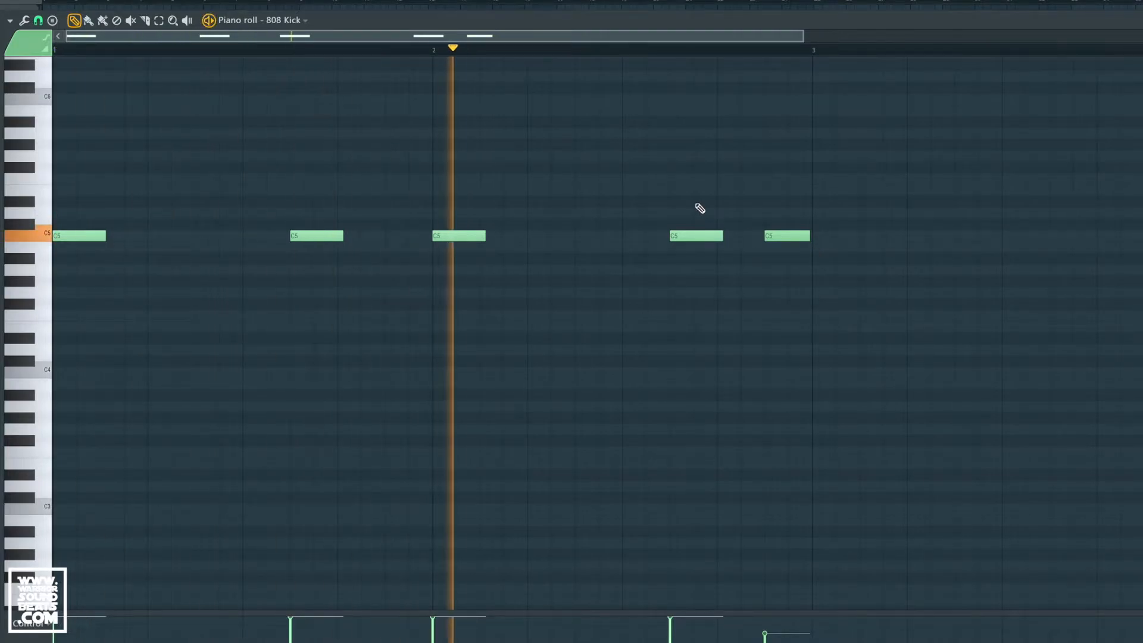
pyautogui.press('space')
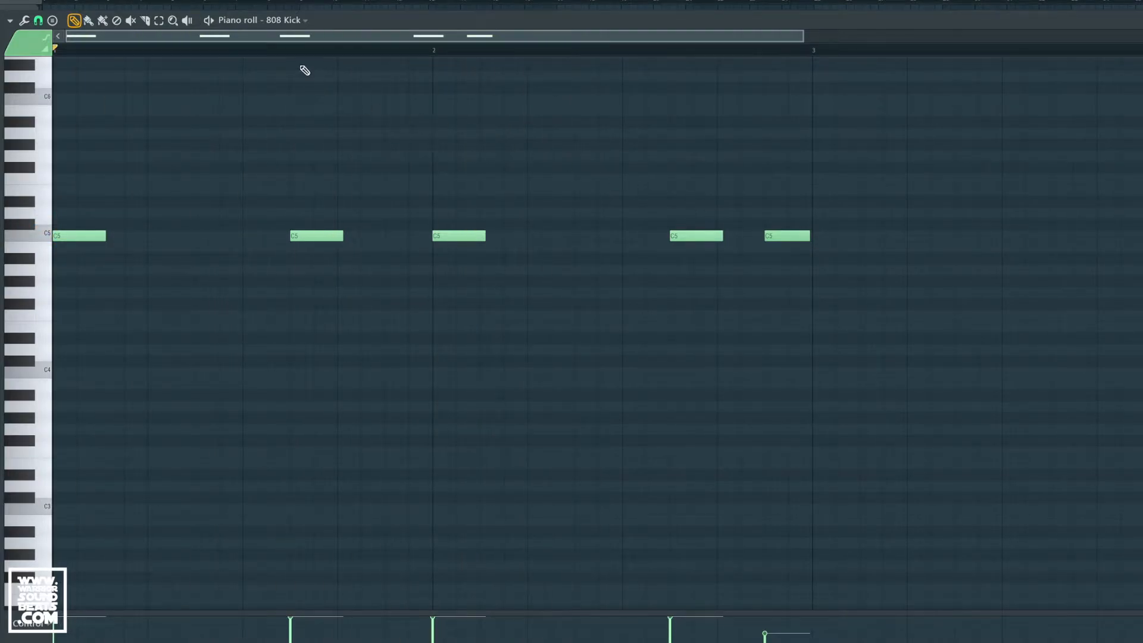
# - Add 707 Kick notes about one step long at C5 at the start of each 808 kick ghost note, with varied velocities
pyautogui.click(288, 19)
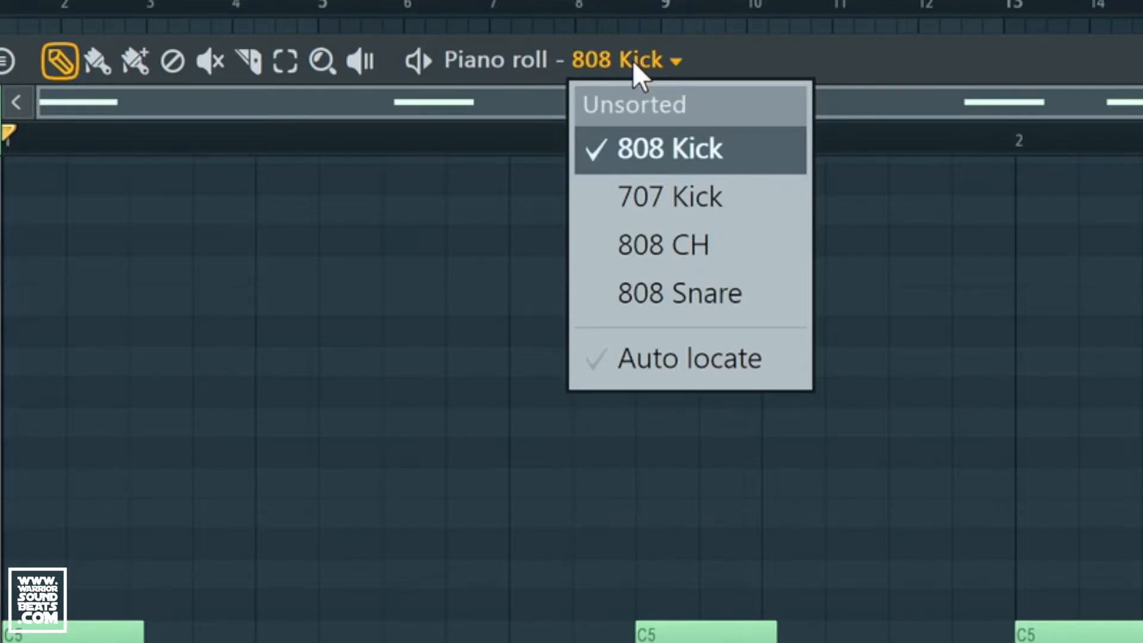
pyautogui.click(678, 47)
pyautogui.click(682, 55)
pyautogui.click(686, 205)
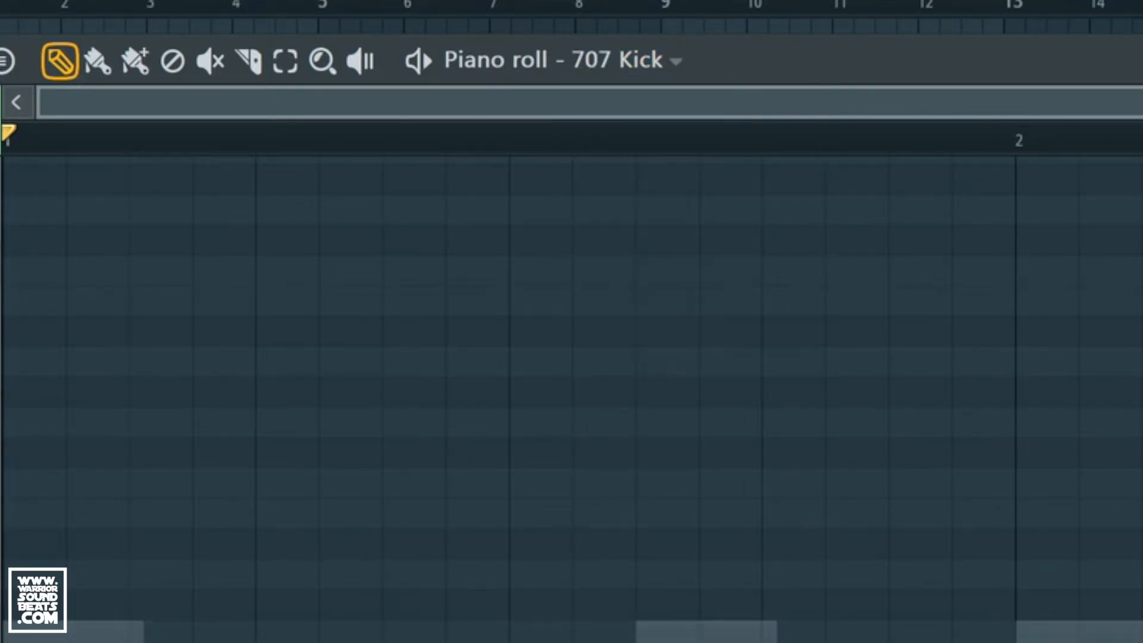
pyautogui.click(54, 638)
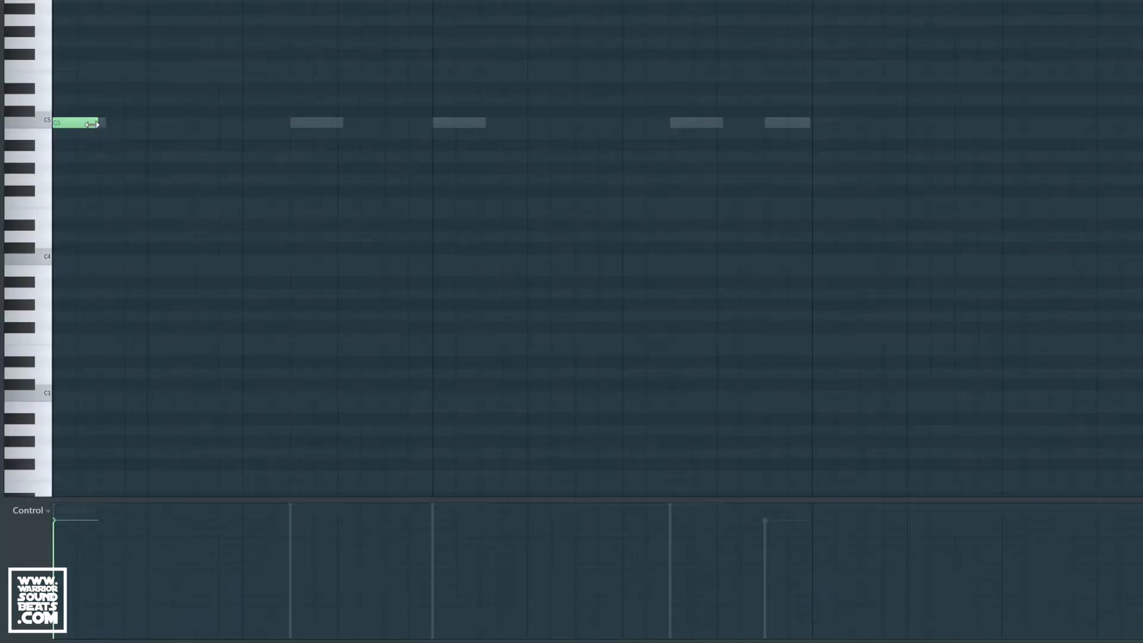
pyautogui.click(297, 122)
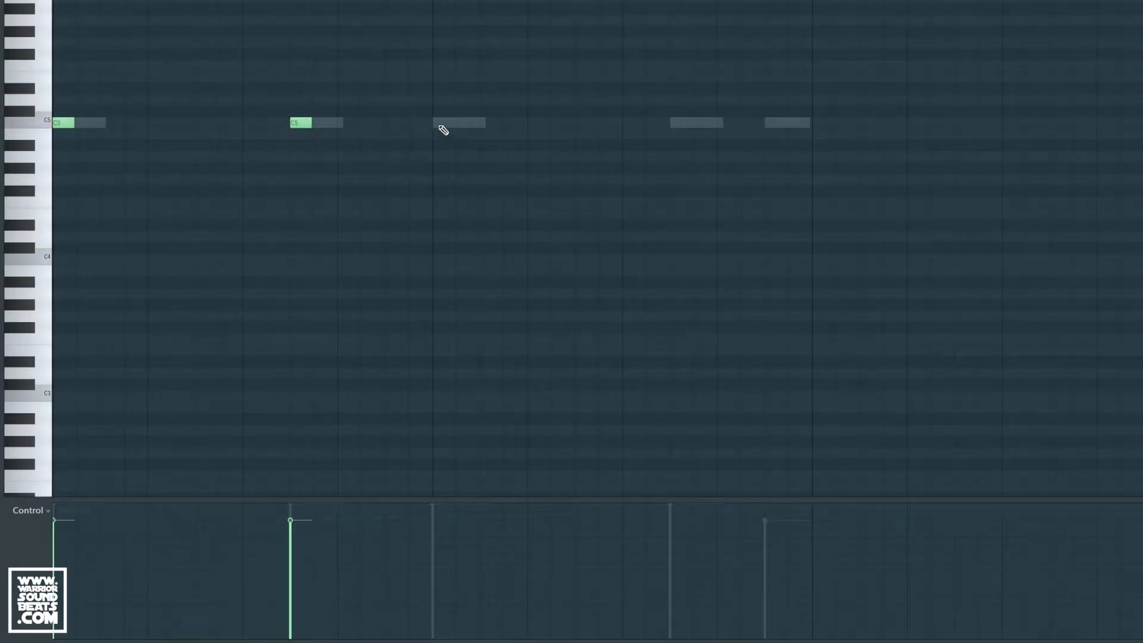
pyautogui.click(772, 123)
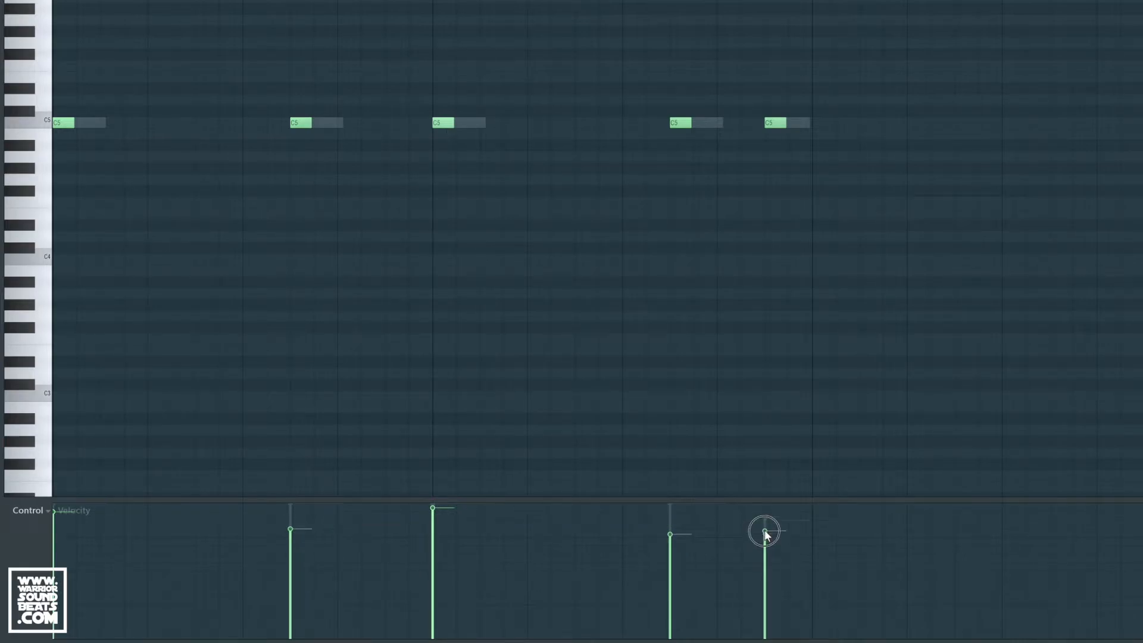
# - Play the pattern, lower the velocities of all the 707 Kick notes together and play it again
pyautogui.press('space')
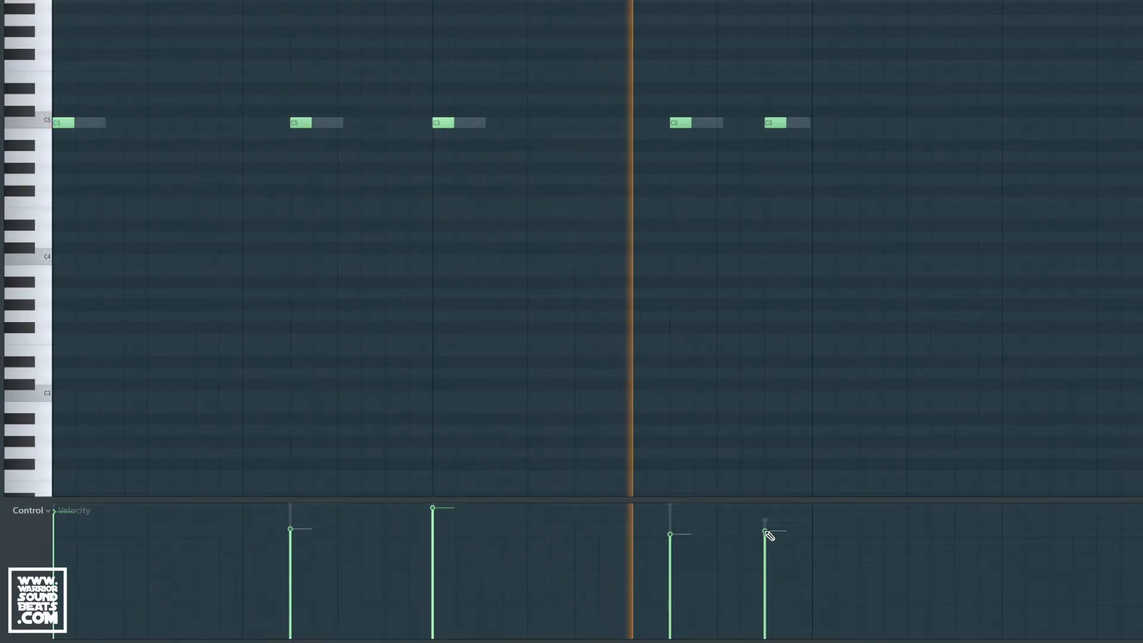
pyautogui.press('space')
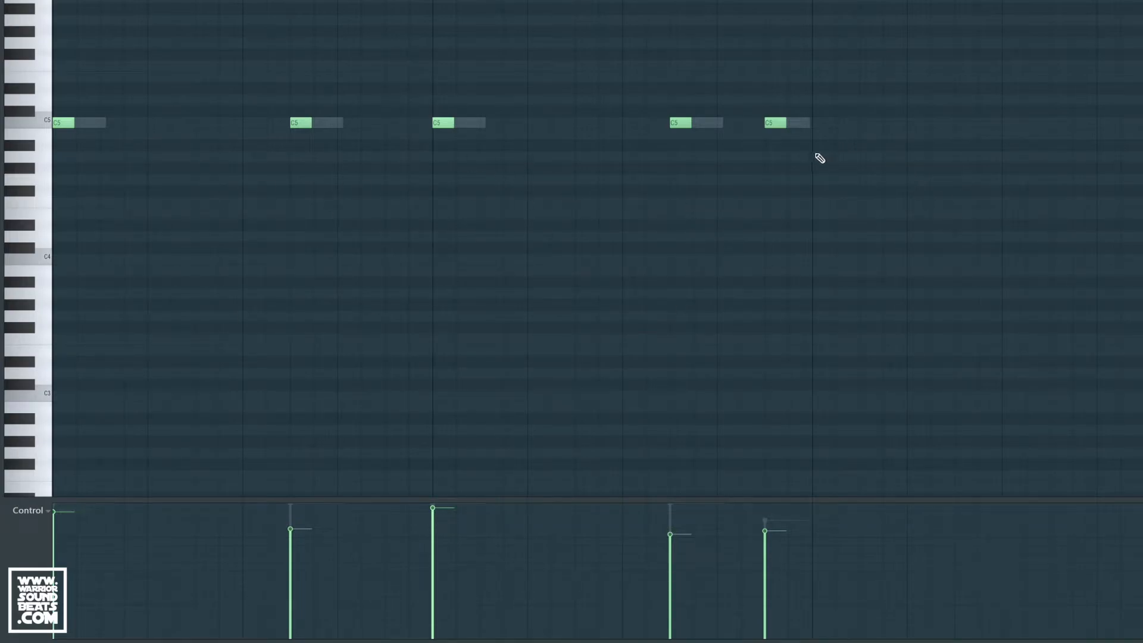
pyautogui.moveTo(820, 182); pyautogui.dragTo(58, 73)
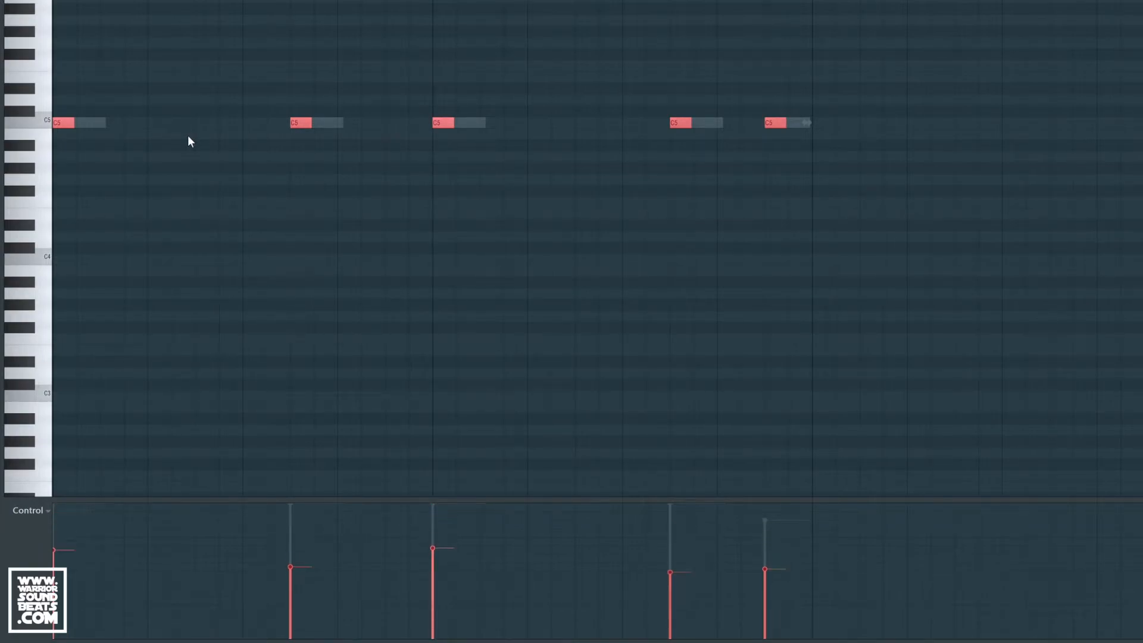
pyautogui.press('space')
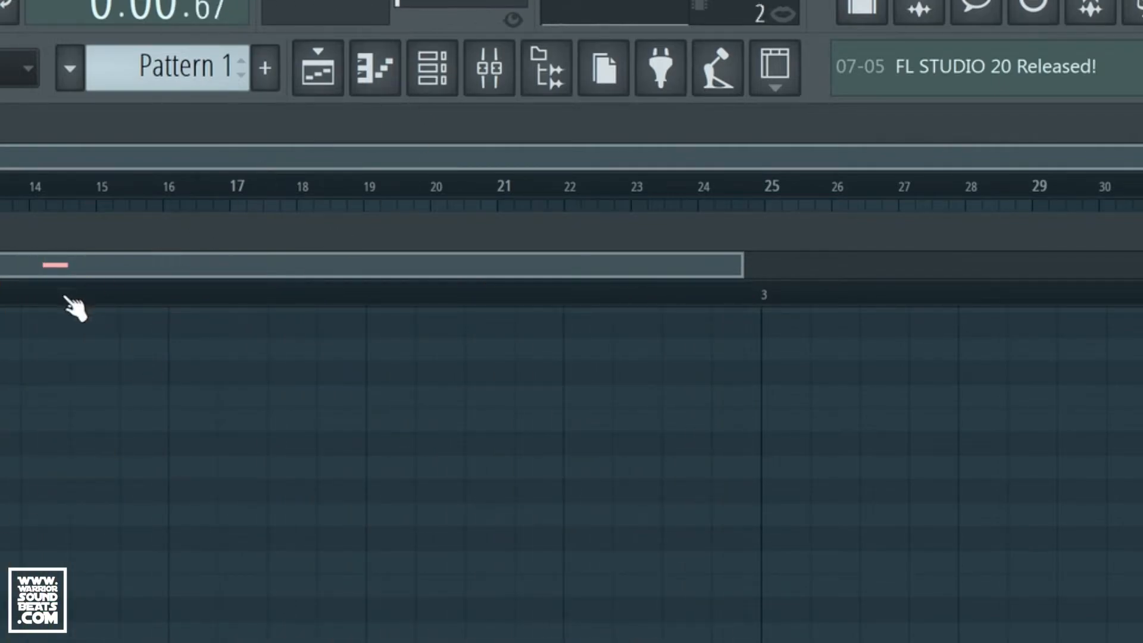
# - Rename Pattern 1 as kick, place it on the first playlist track at bars 1 and 3, and play in song mode
pyautogui.click(348, 69)
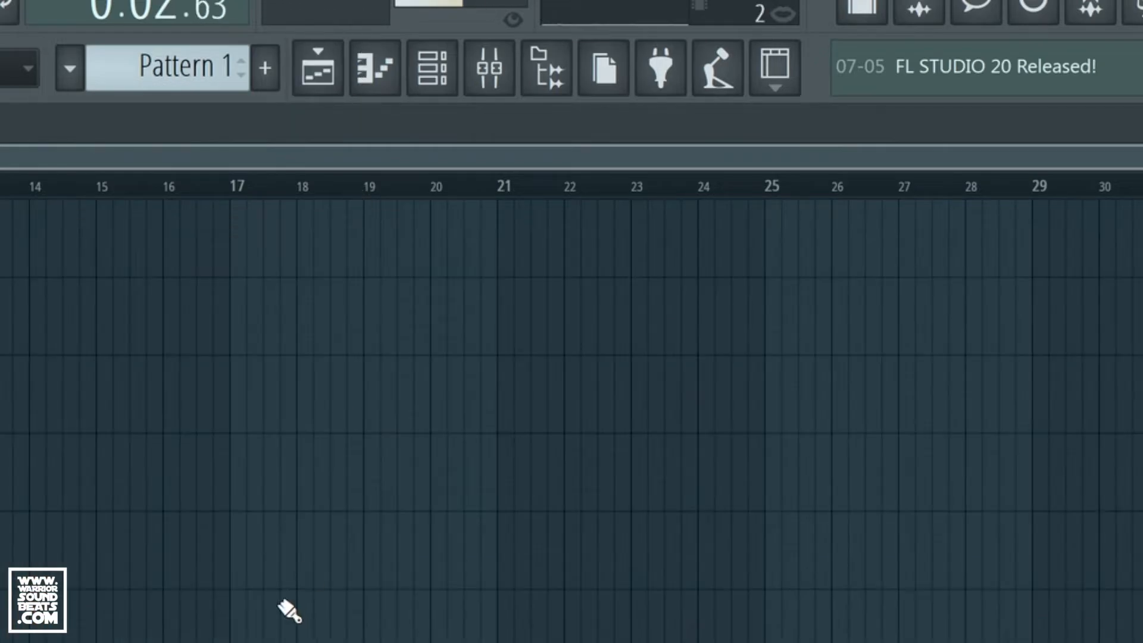
pyautogui.click(212, 67)
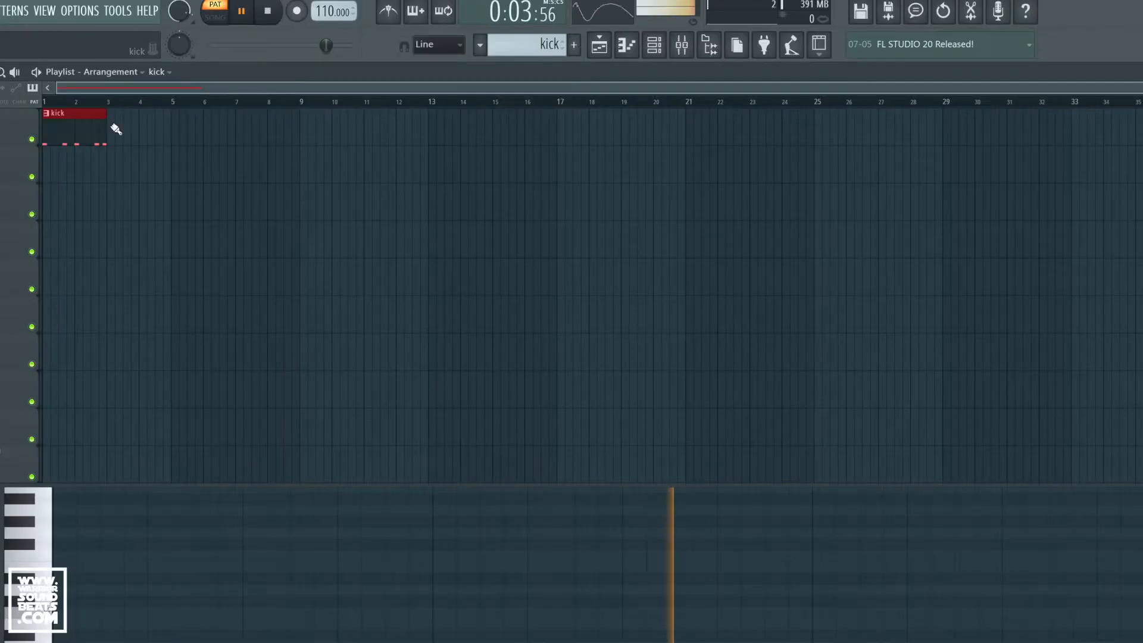
pyautogui.click(569, 87)
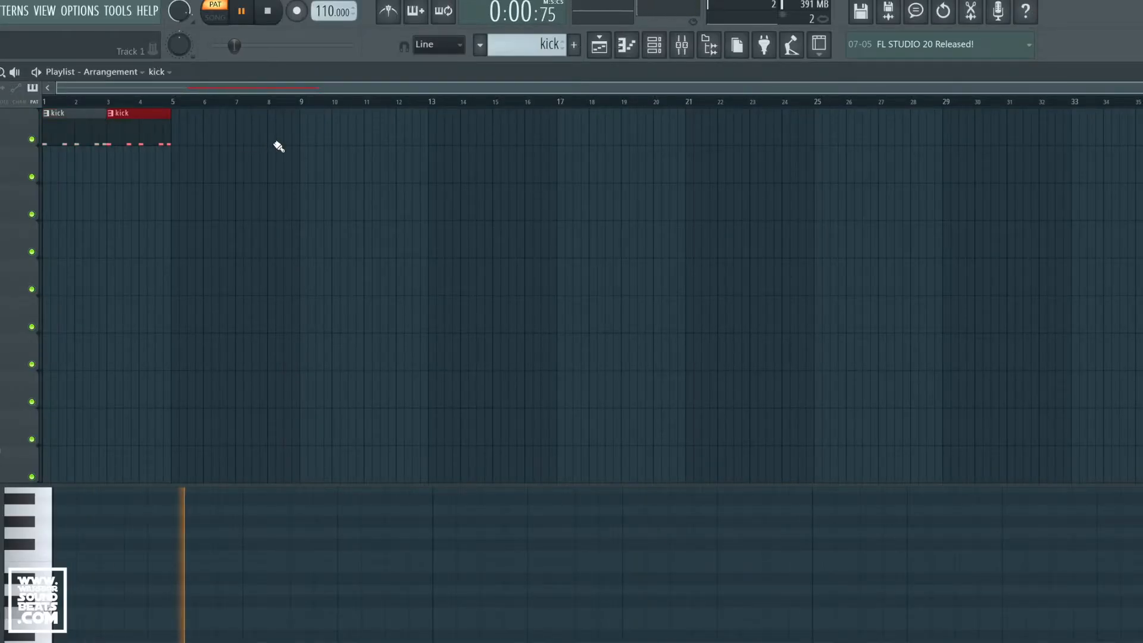
pyautogui.press('l')
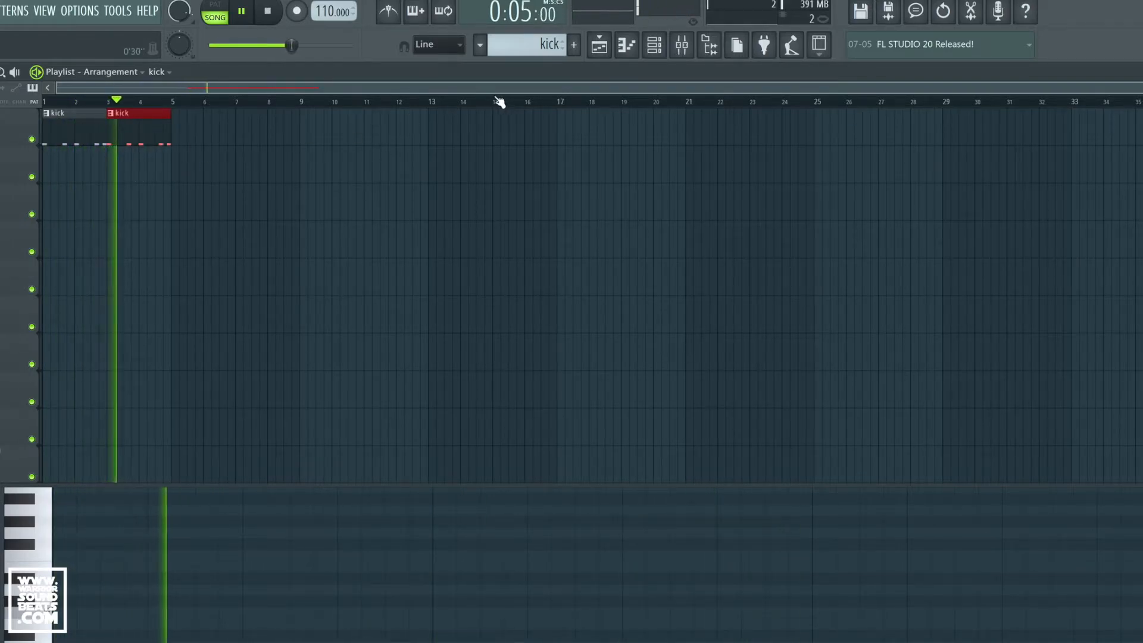
# - Create a pattern named snare and place its clips on the second playlist track at bars 1, 2, 3 and 4
pyautogui.click(575, 46)
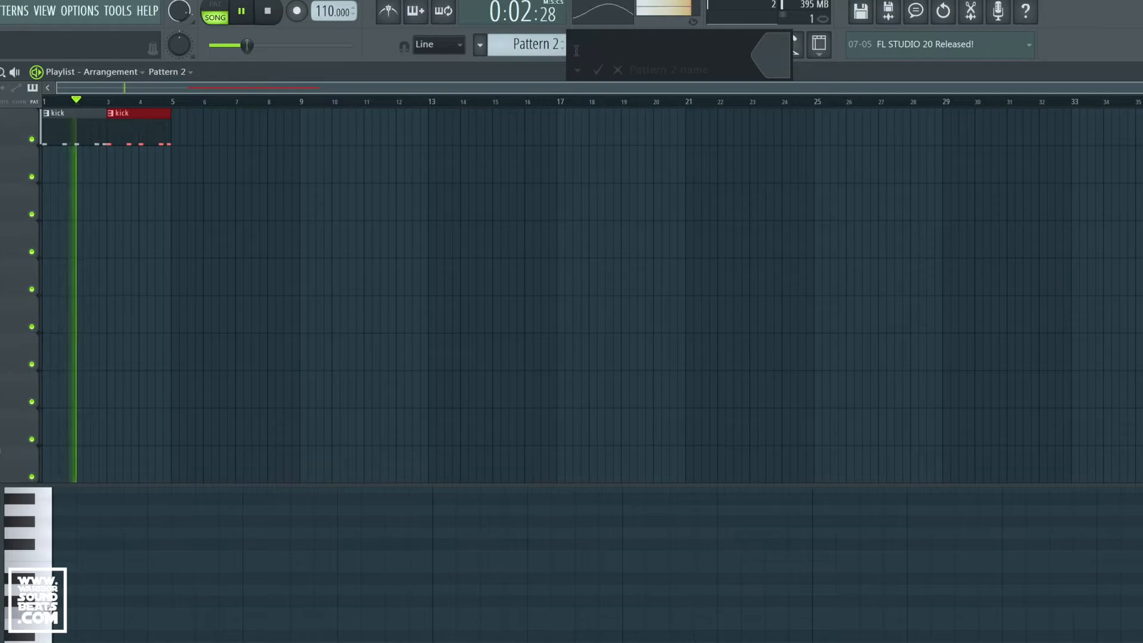
pyautogui.write('snare')
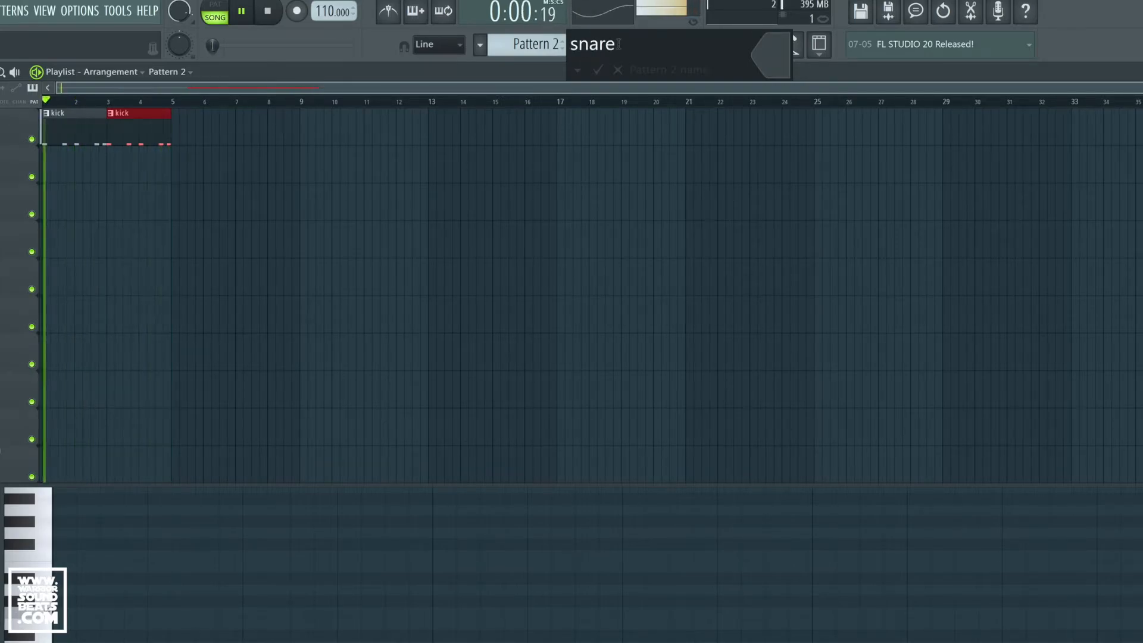
pyautogui.press('Return')
pyautogui.click(52, 172)
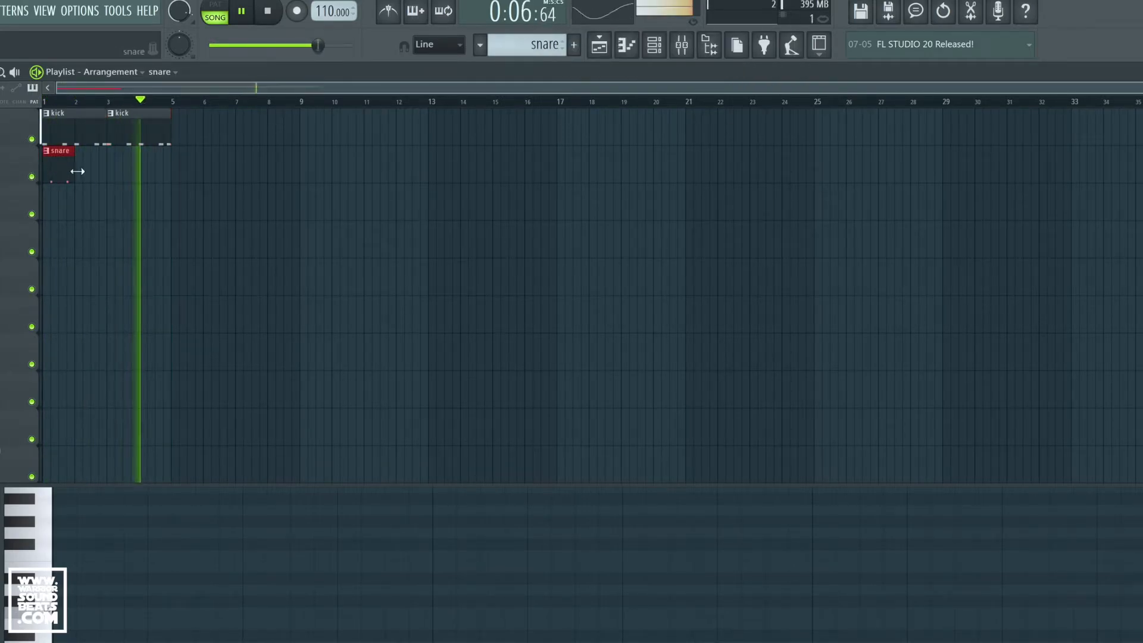
pyautogui.click(112, 174)
pyautogui.click(147, 178)
pyautogui.click(88, 174)
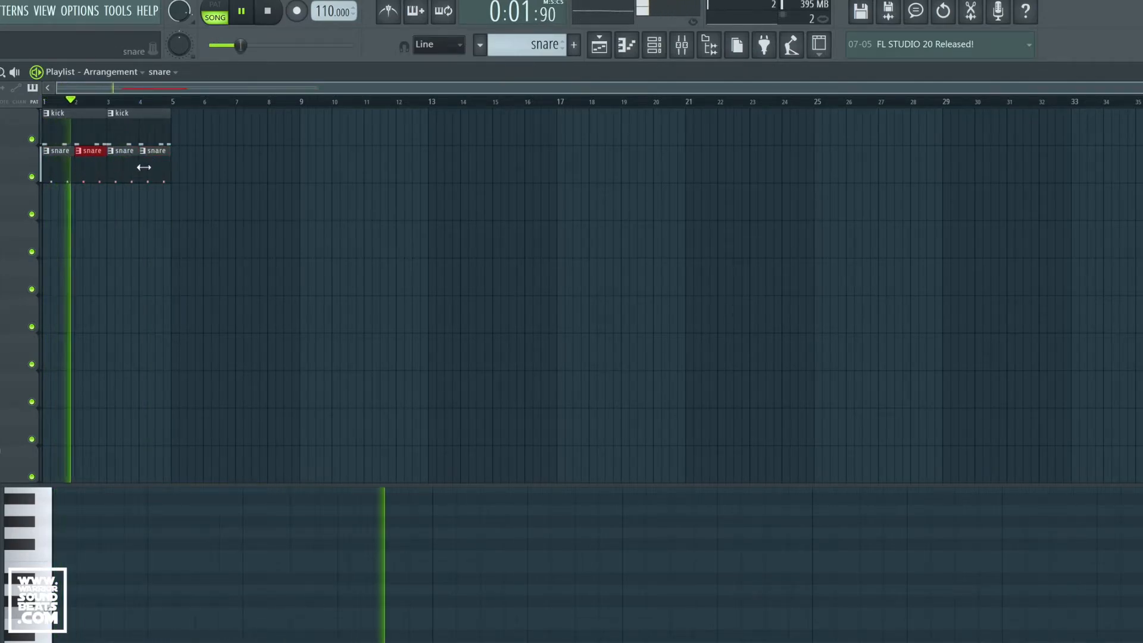
# - Delete the snare clips at bars 2 and 4 and extend the remaining two to two bars each
pyautogui.rightClick(89, 171)
pyautogui.rightClick(153, 171)
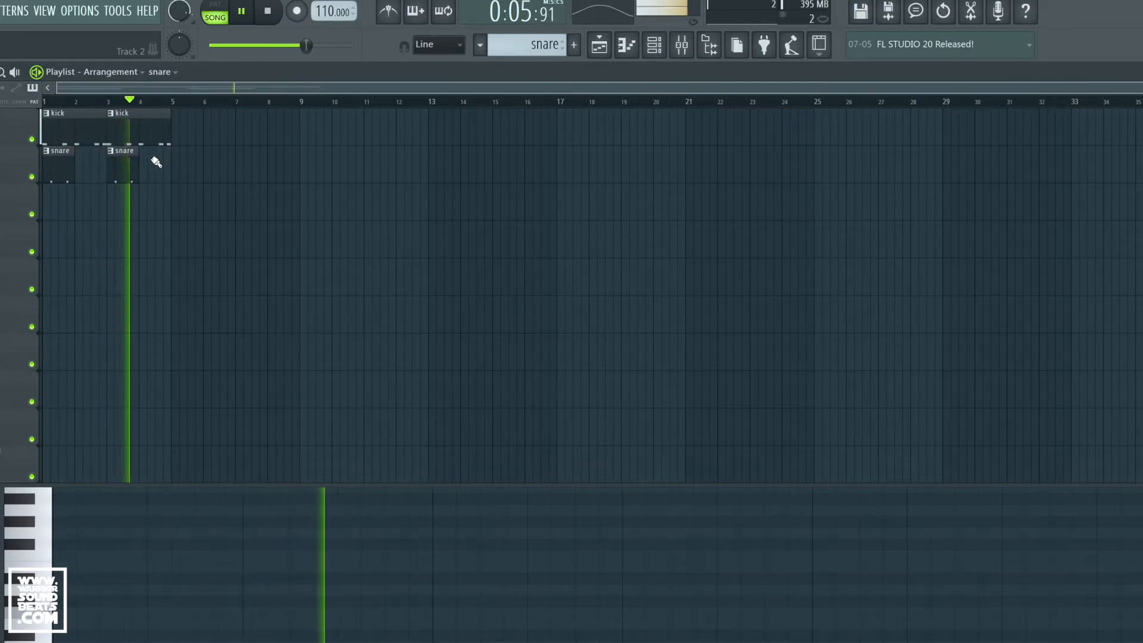
pyautogui.moveTo(153, 146); pyautogui.dragTo(106, 176)
pyautogui.keyDown('ctrl'); pyautogui.click(105, 193); pyautogui.keyUp('ctrl')
# - Add C5 snare notes at step 15 of bar 1 and steps 5, 13, 14 and 16 of bar 2, with steps 15, 14 and 16 softer
pyautogui.click(89, 166)
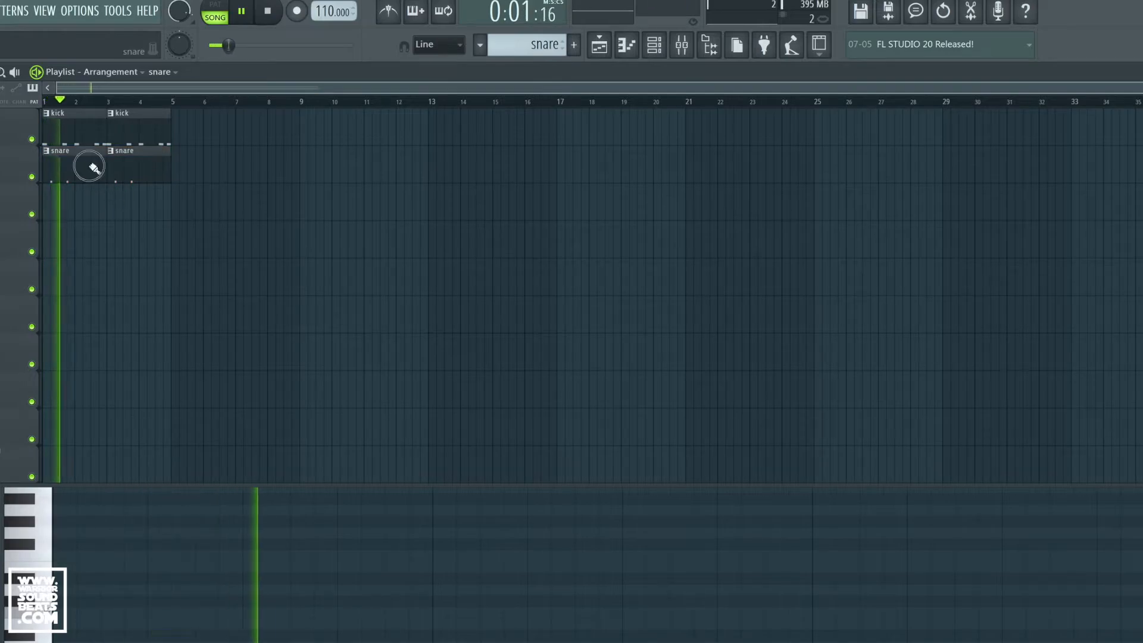
pyautogui.doubleClick(92, 168)
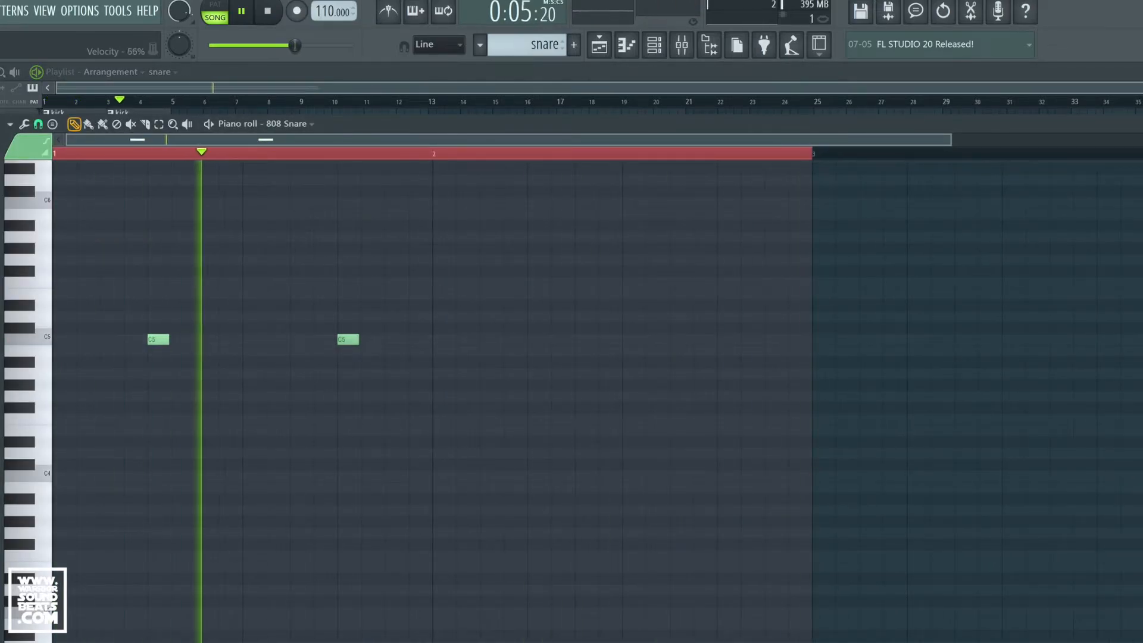
pyautogui.click(394, 339)
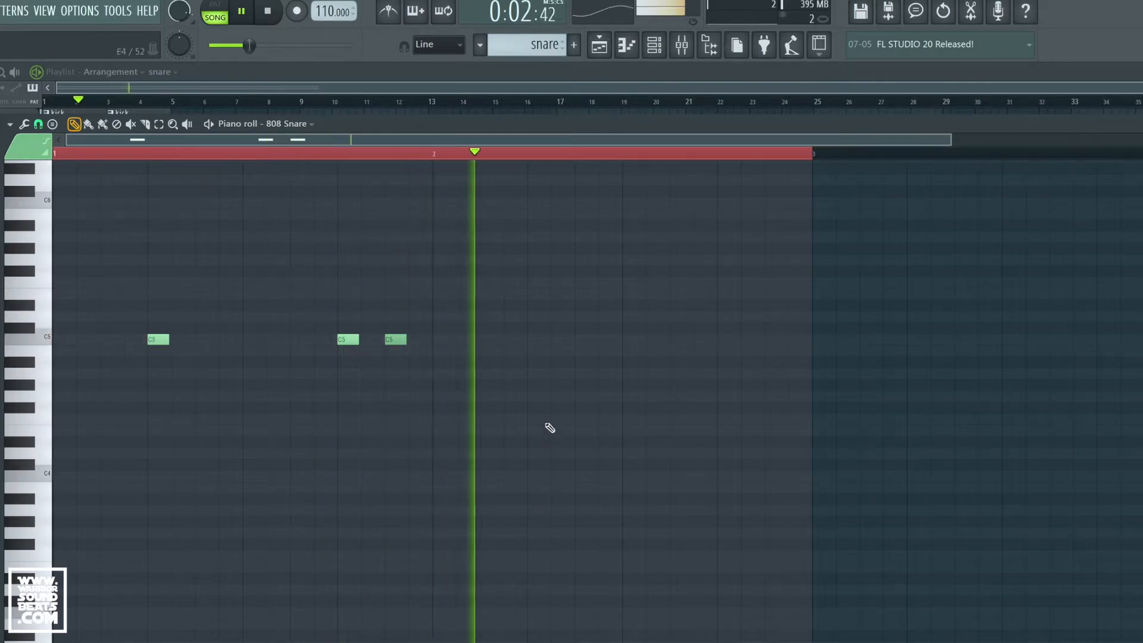
pyautogui.click(535, 339)
pyautogui.click(724, 339)
pyautogui.click(747, 341)
pyautogui.click(792, 341)
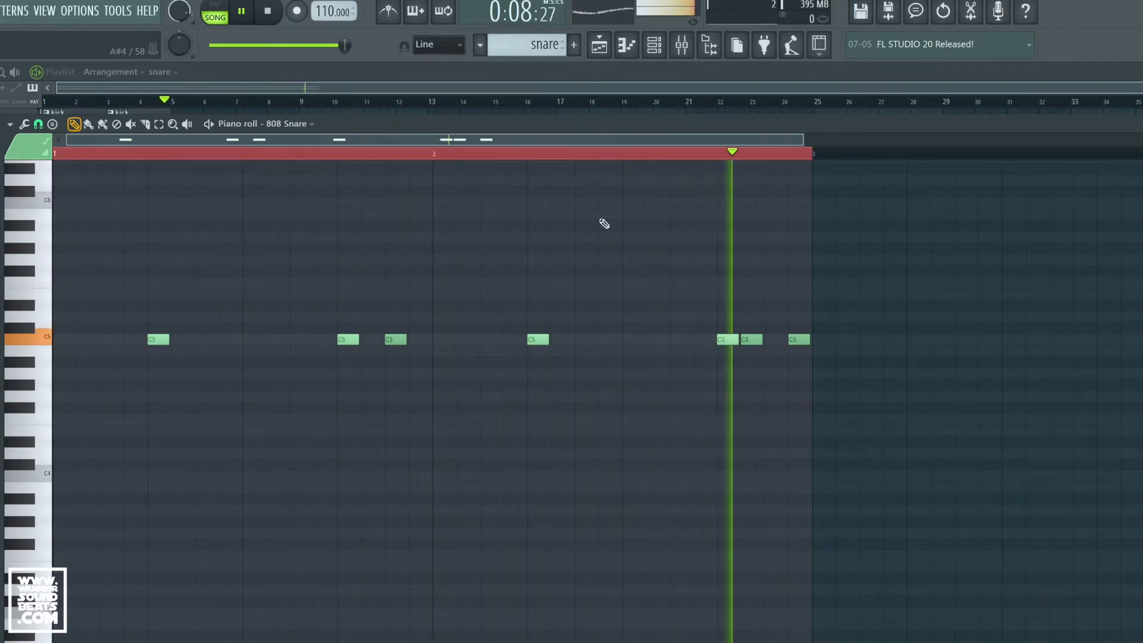
# - Create a pattern named hats and place it on the third playlist track at bar 1, extended to two bars
pyautogui.click(574, 46)
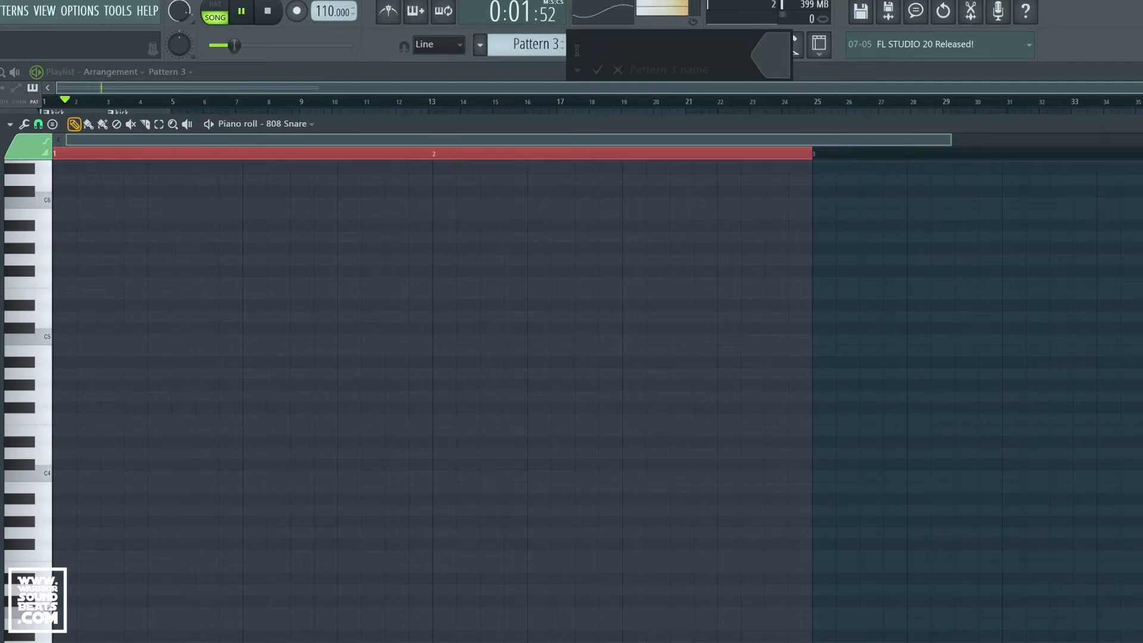
pyautogui.write('hats')
pyautogui.press('Return')
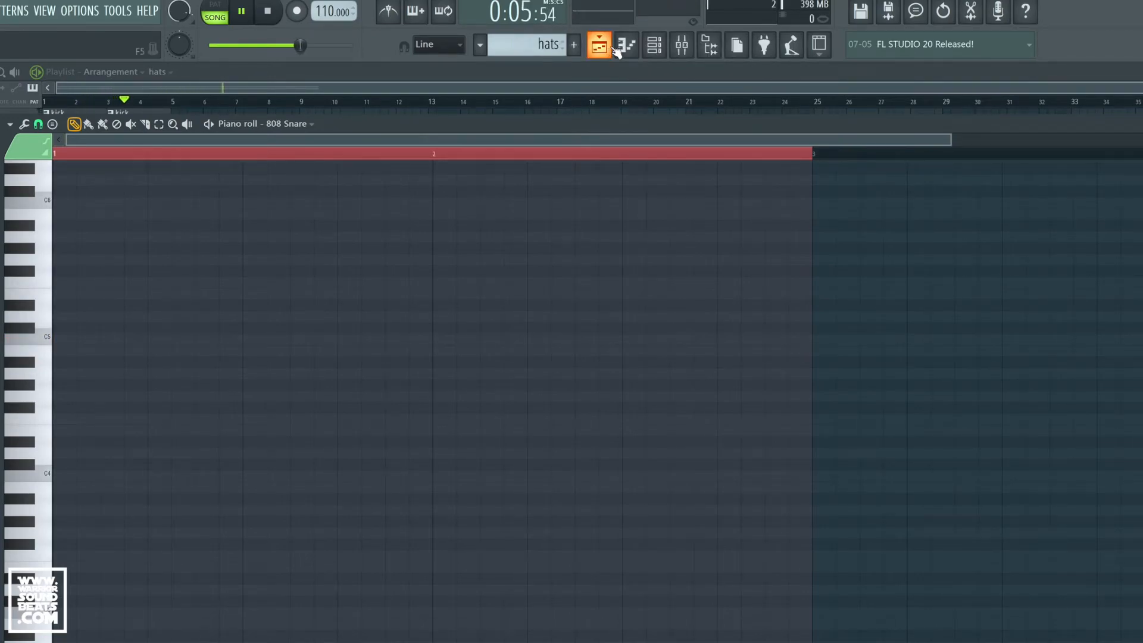
pyautogui.click(601, 46)
pyautogui.click(56, 207)
pyautogui.moveTo(71, 206); pyautogui.dragTo(97, 209)
# - In the hats pattern, add 808 CH C5 notes at steps 1, 3, 5, 6, 7, 8 and 11, with steps 3, 6 and 8 softer
pyautogui.doubleClick(60, 201)
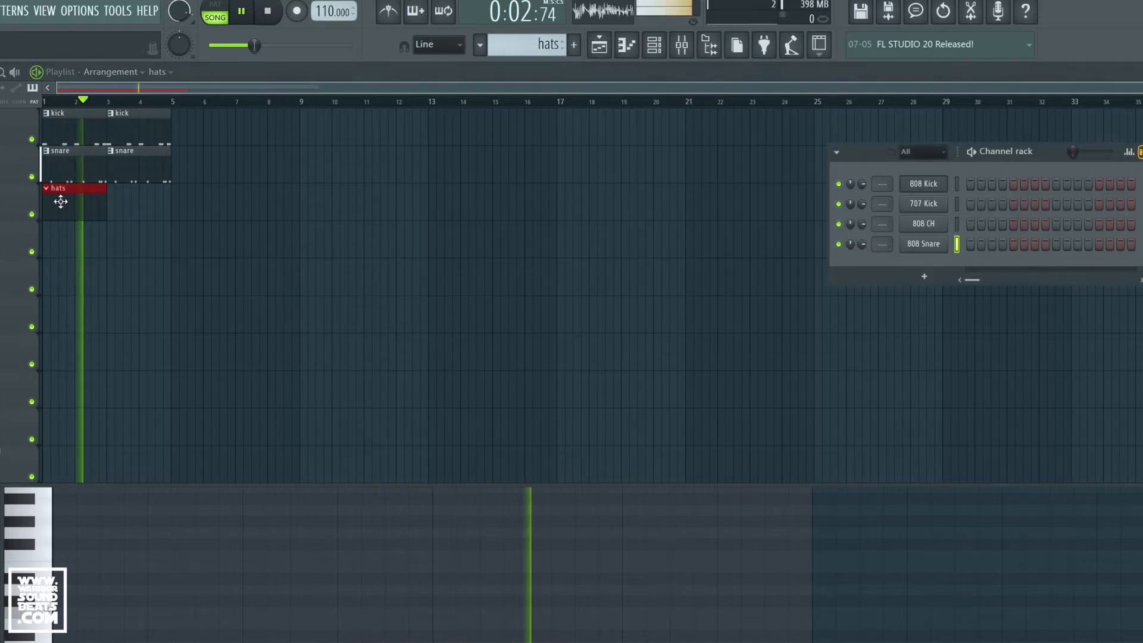
pyautogui.rightClick(959, 242)
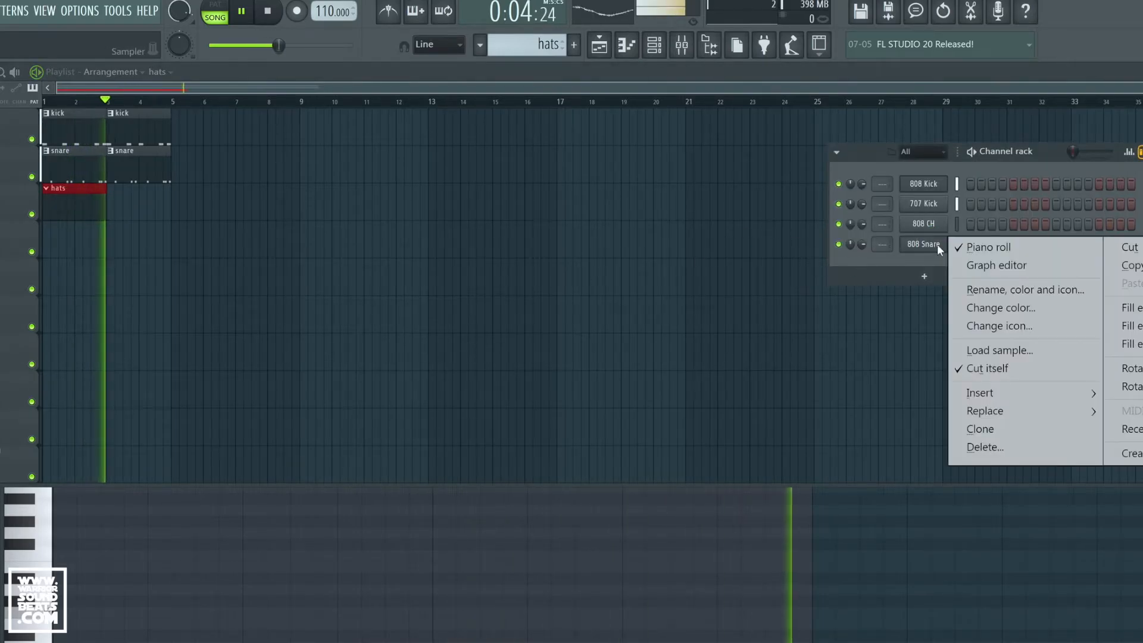
pyautogui.click(967, 248)
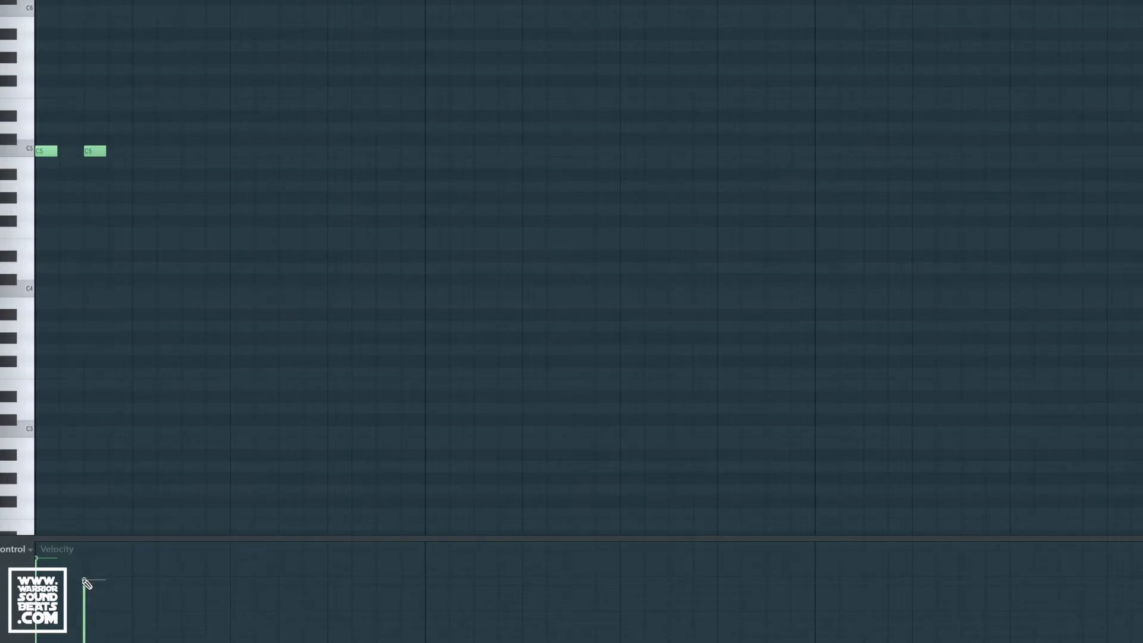
pyautogui.click(209, 152)
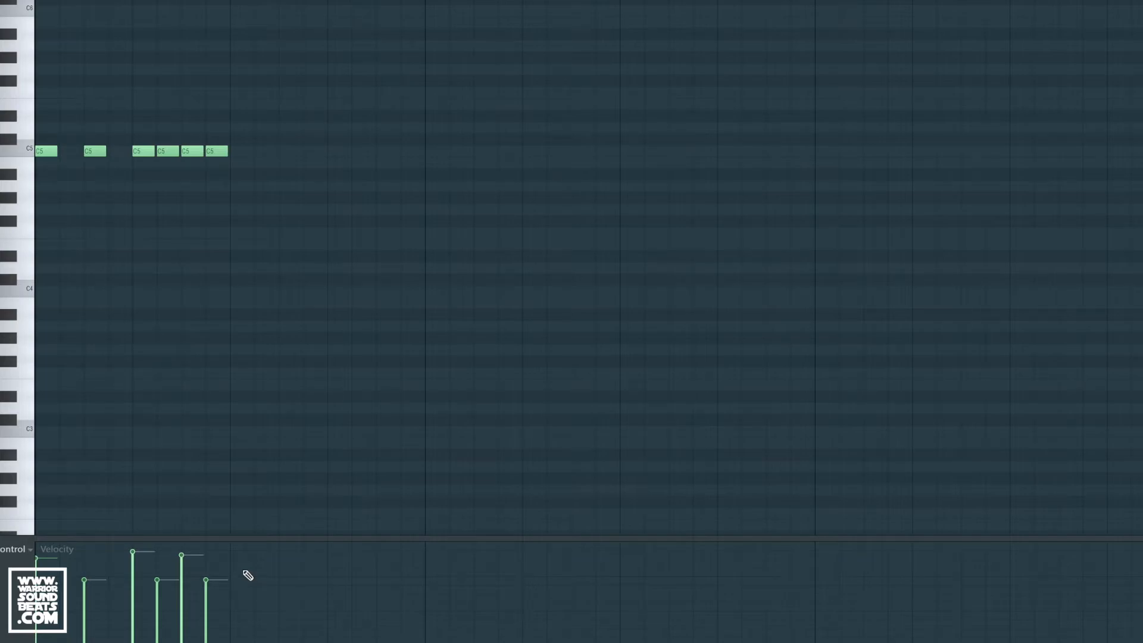
pyautogui.press('space')
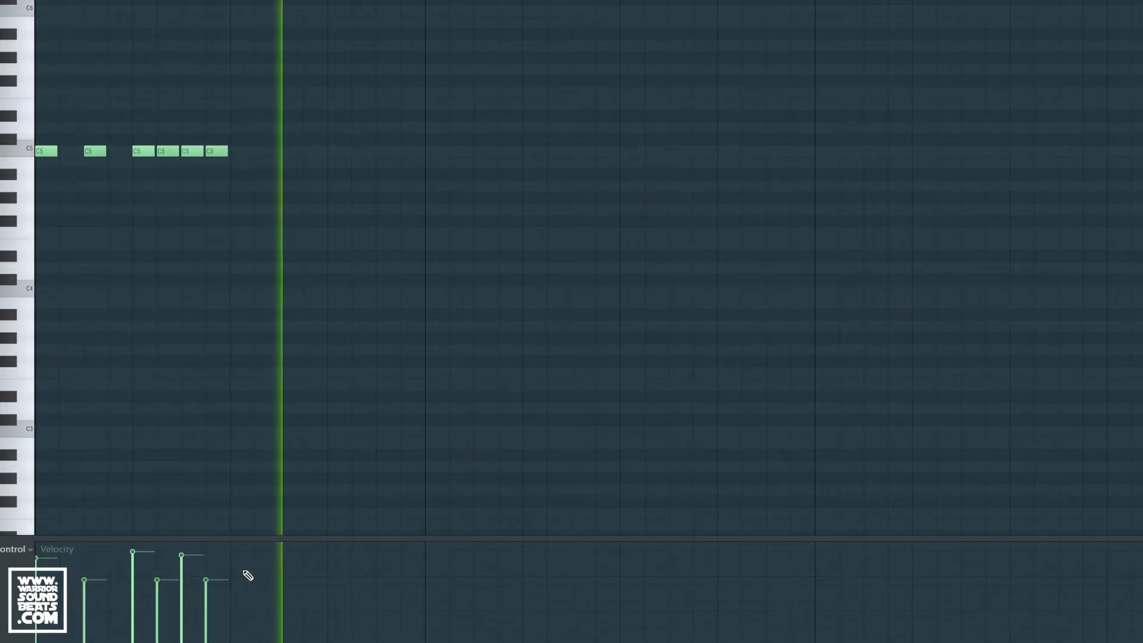
pyautogui.press('space')
pyautogui.click(290, 151)
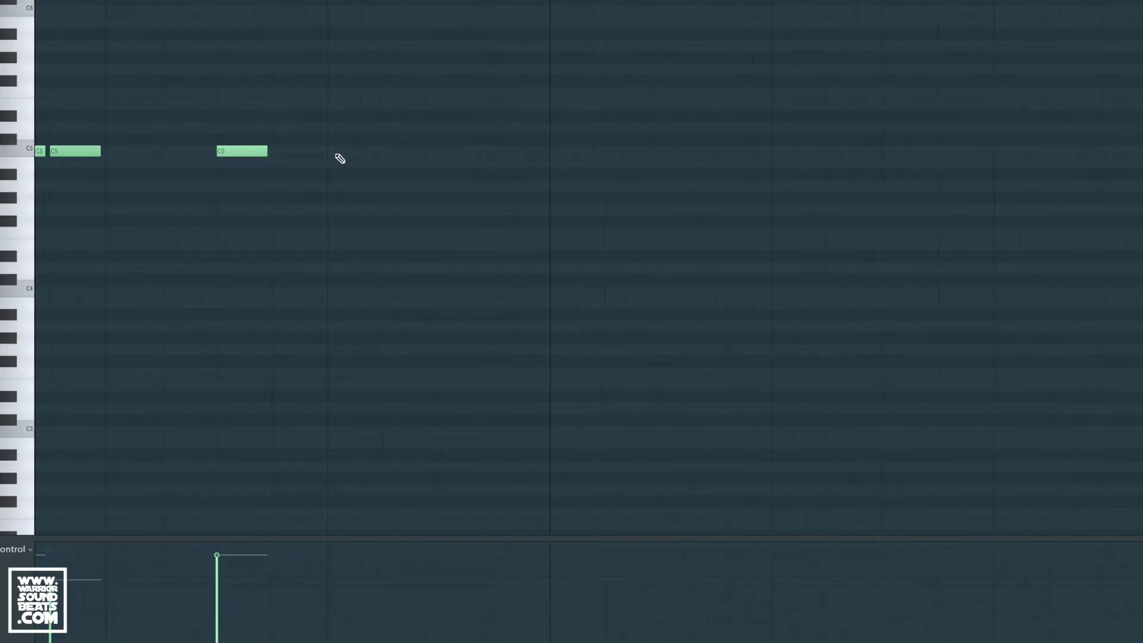
pyautogui.click(354, 152)
pyautogui.click(405, 151)
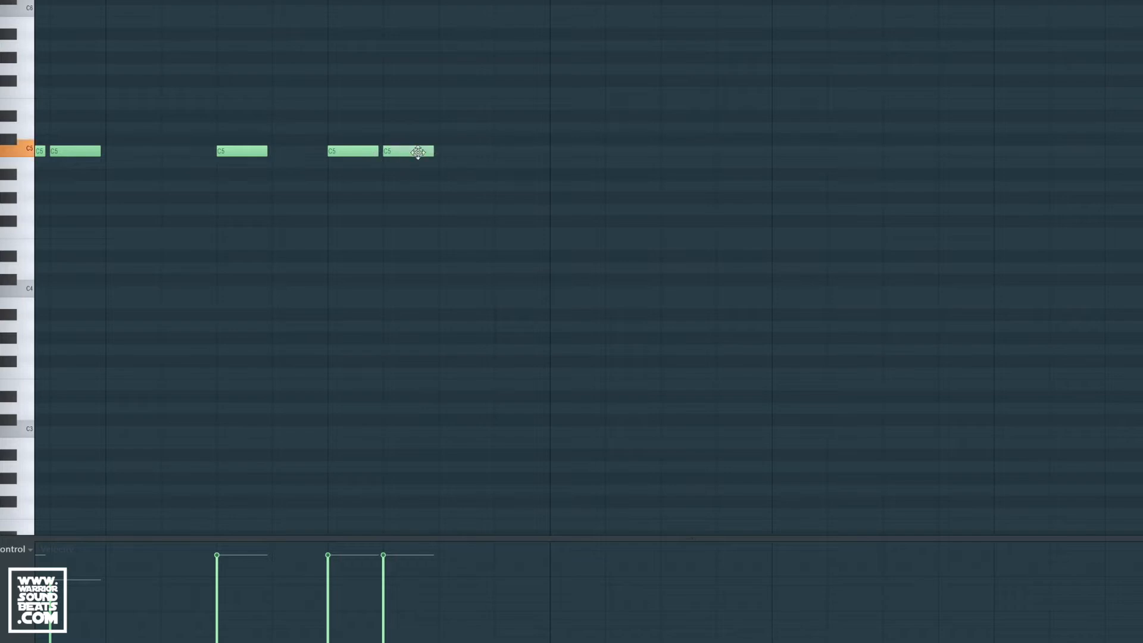
pyautogui.click(464, 152)
pyautogui.click(512, 151)
pyautogui.rightClick(518, 151)
pyautogui.rightClick(464, 151)
pyautogui.rightClick(408, 152)
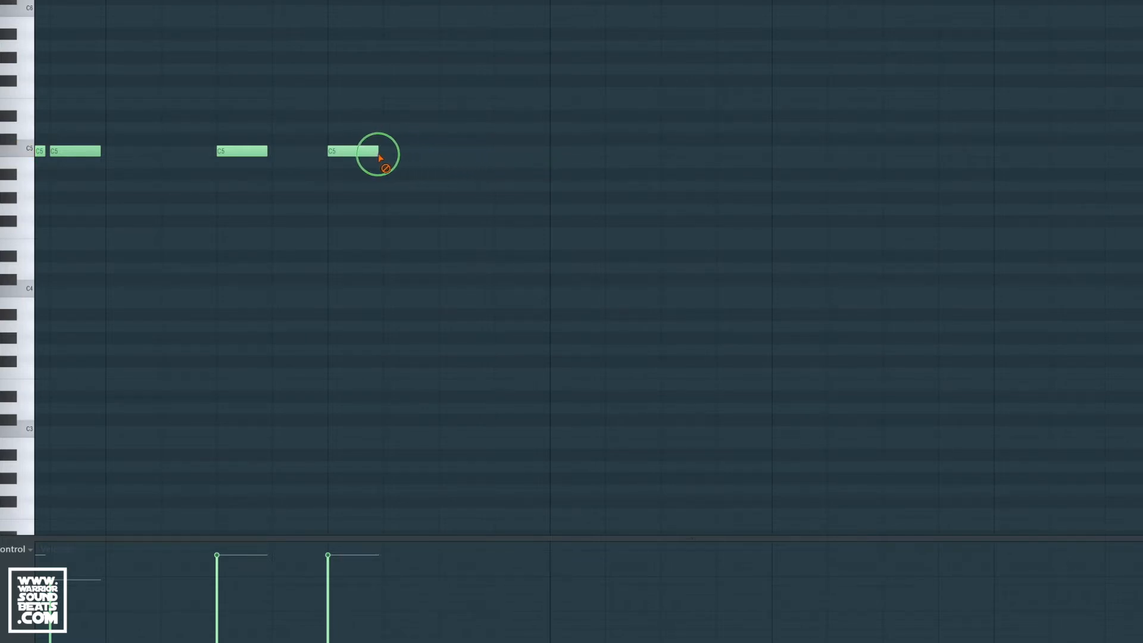
pyautogui.rightClick(378, 154)
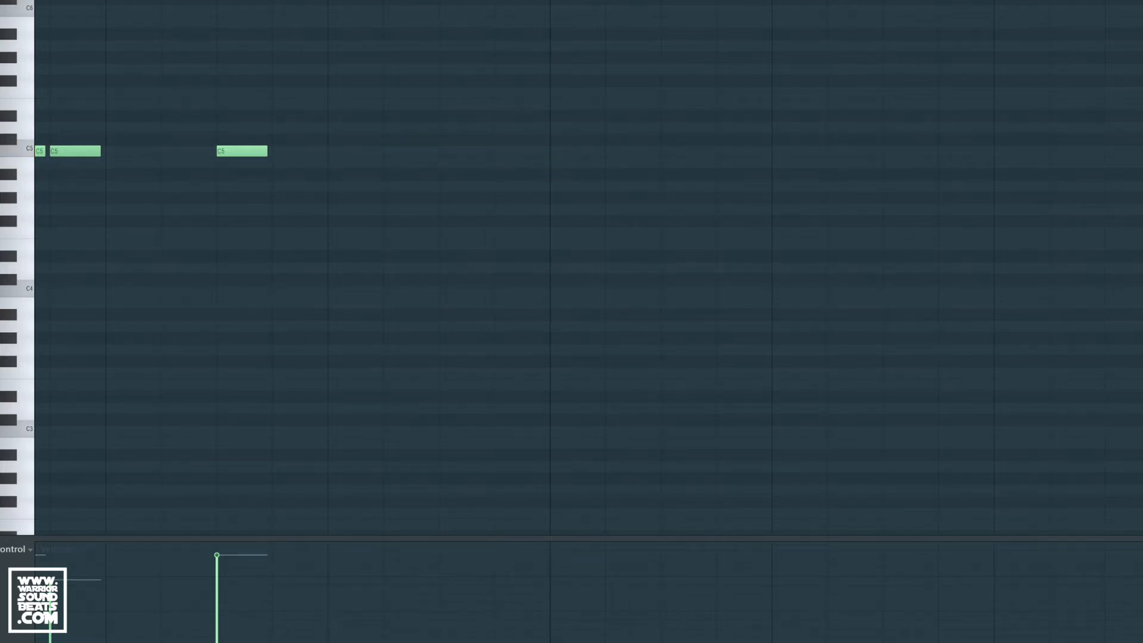
pyautogui.click(354, 151)
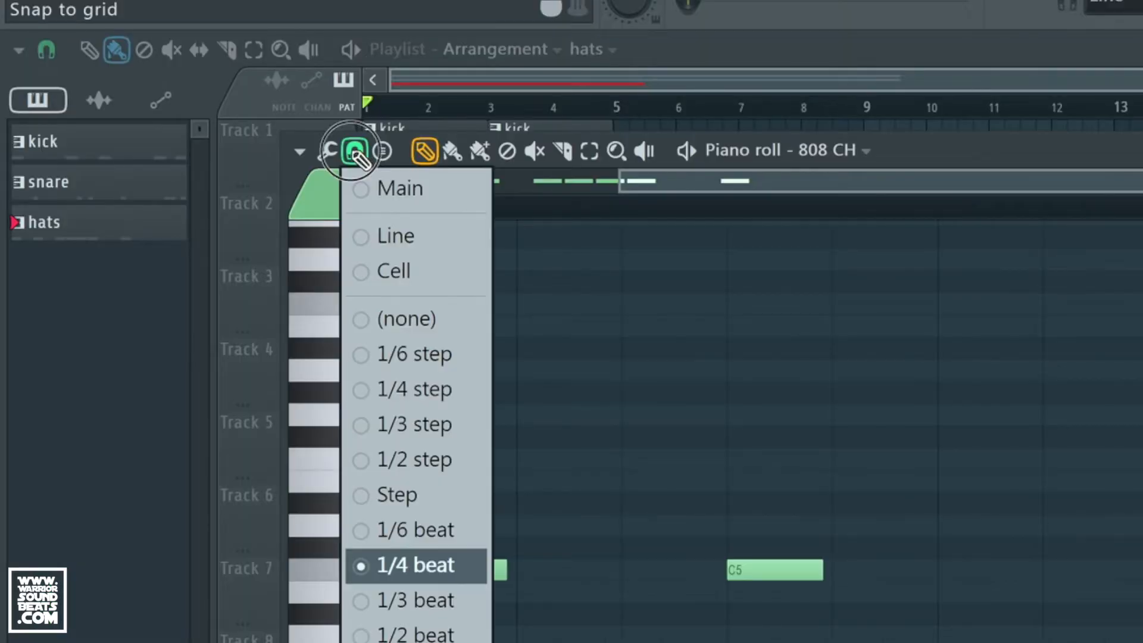
pyautogui.click(440, 635)
pyautogui.click(976, 570)
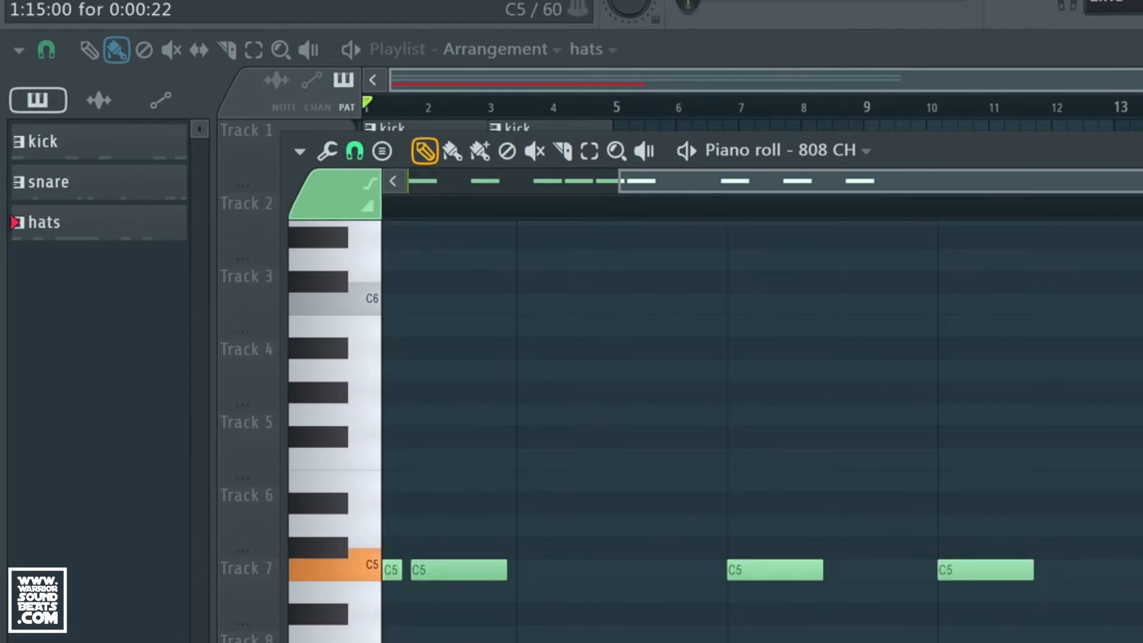
pyautogui.rightClick(991, 570)
# - Set the piano roll snap to 1/4 step, fill steps 13 to 16 with eight half-step C5 hats, every second one softer, and play it back
pyautogui.click(354, 151)
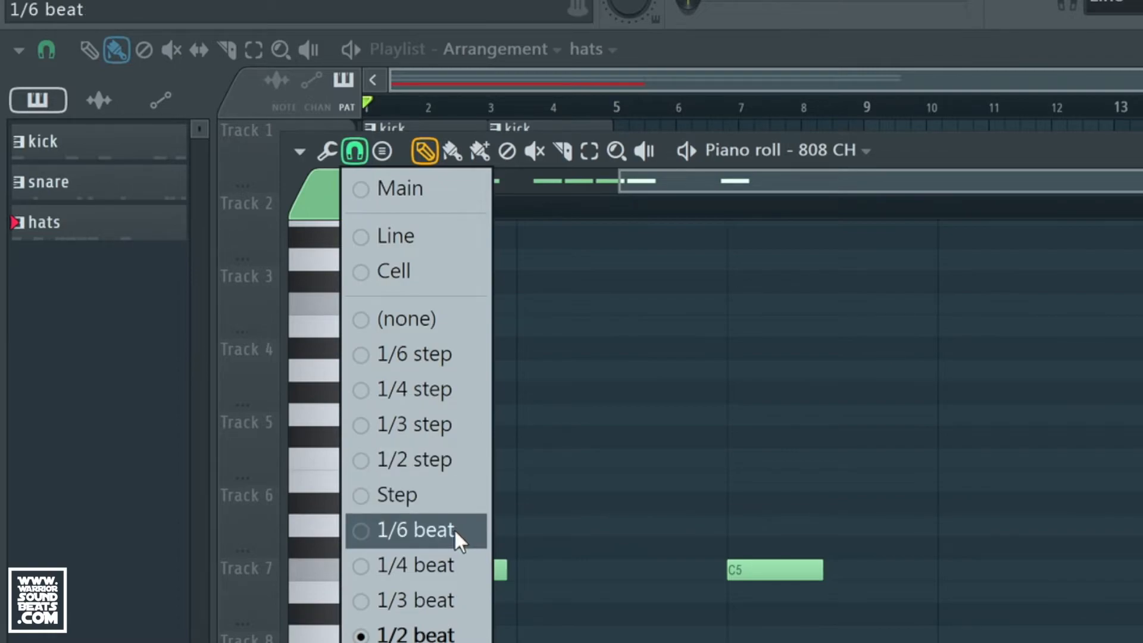
pyautogui.click(445, 392)
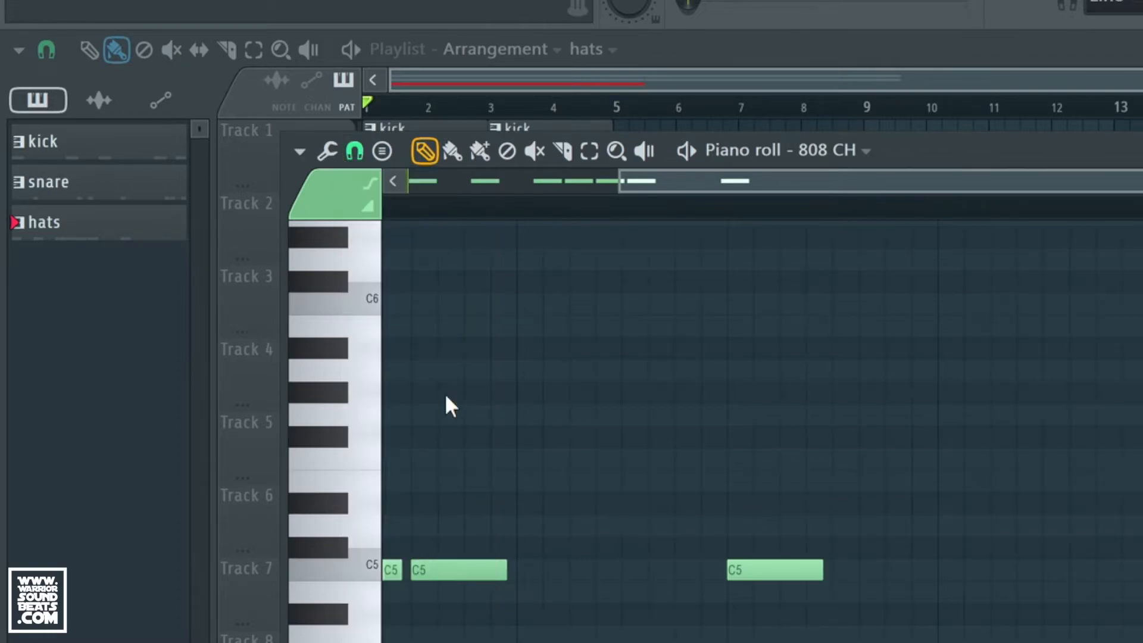
pyautogui.click(951, 572)
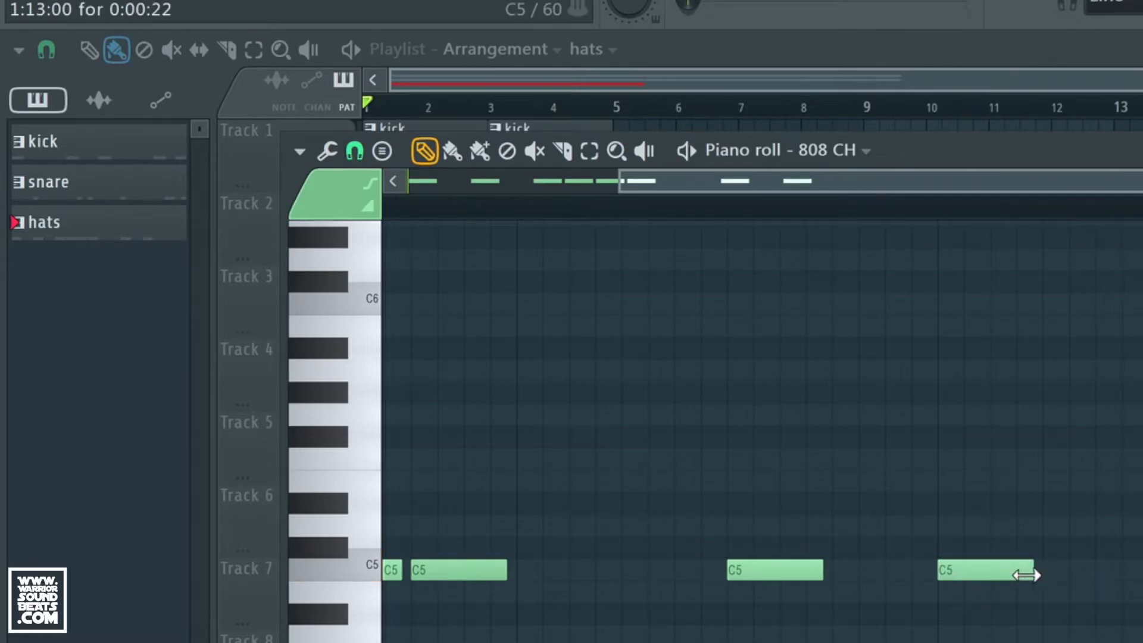
pyautogui.moveTo(1025, 575); pyautogui.dragTo(979, 575)
pyautogui.click(990, 570)
pyautogui.click(817, 571)
pyautogui.click(870, 571)
pyautogui.click(917, 571)
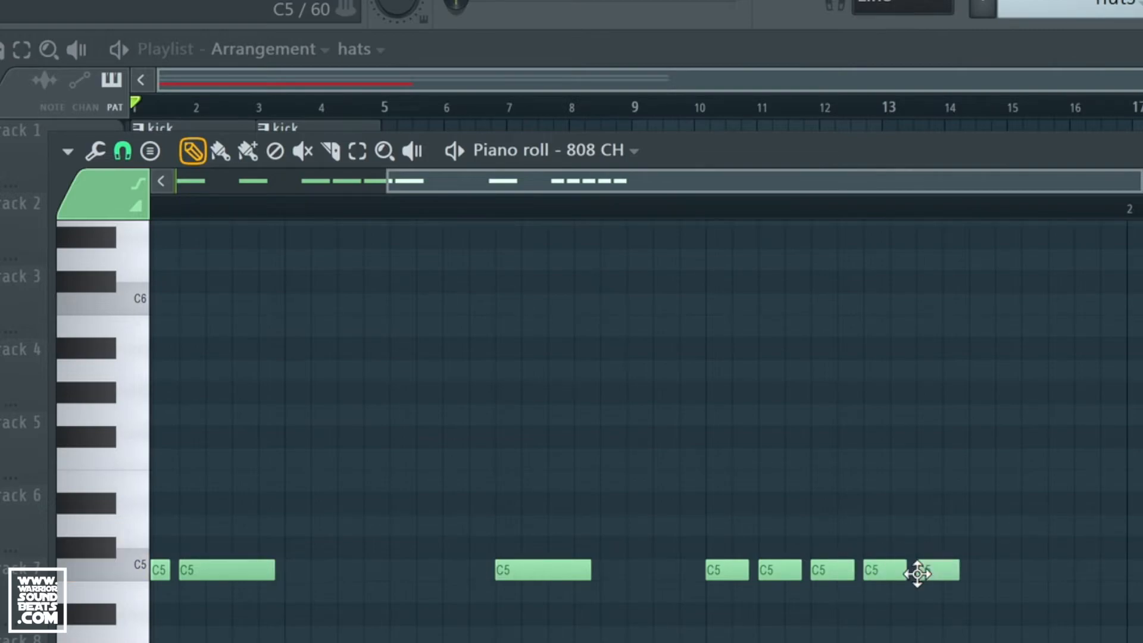
pyautogui.click(982, 572)
pyautogui.click(1029, 571)
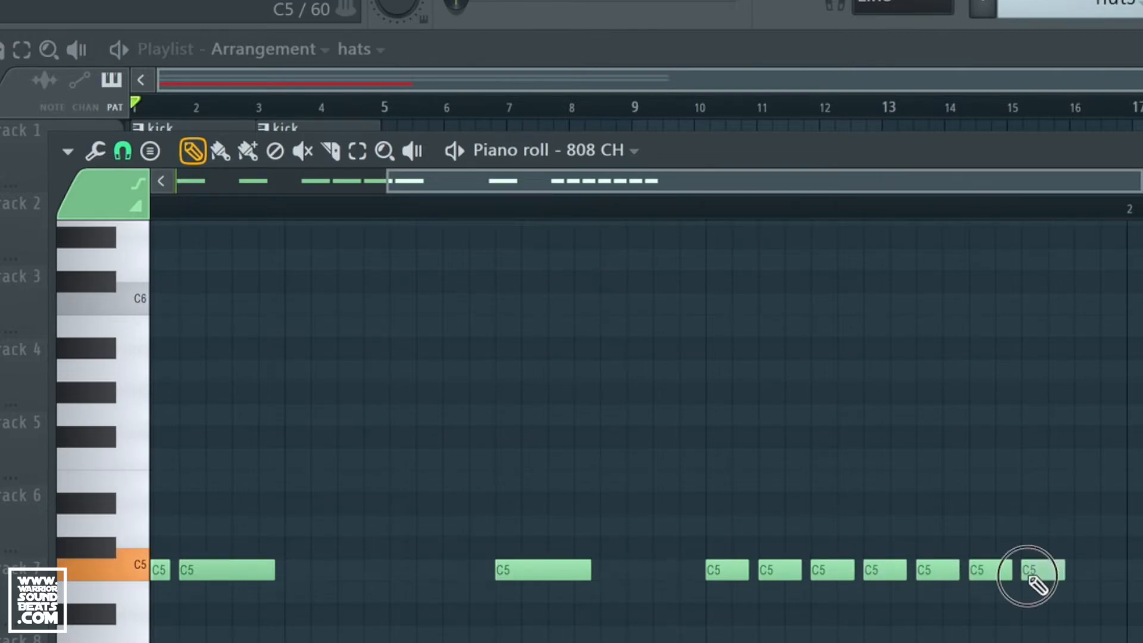
pyautogui.click(1076, 573)
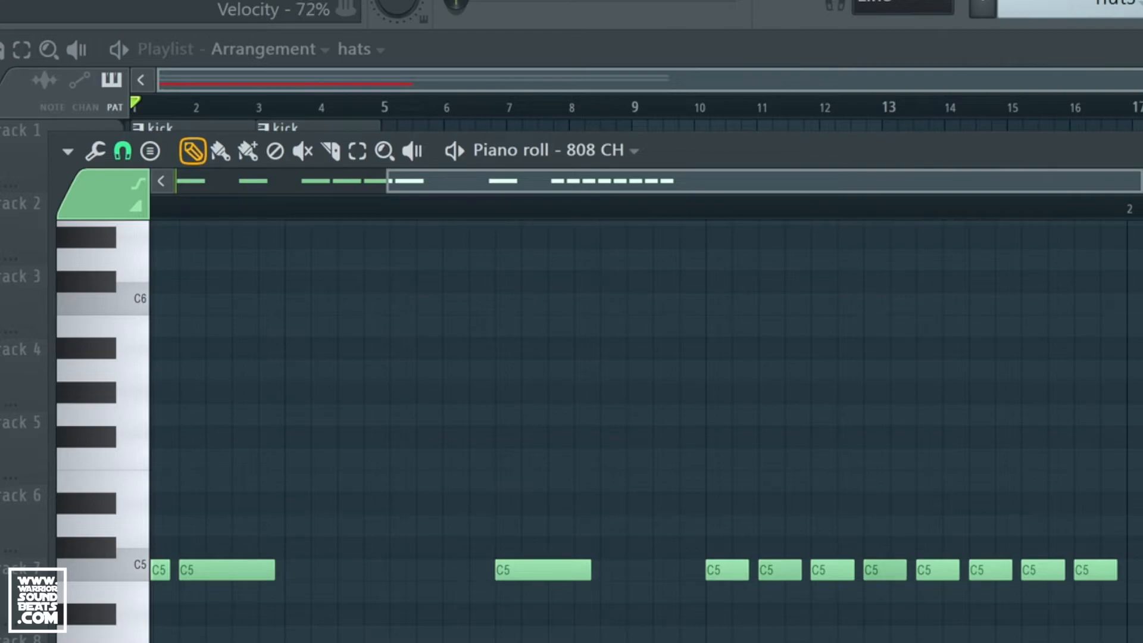
pyautogui.press('space')
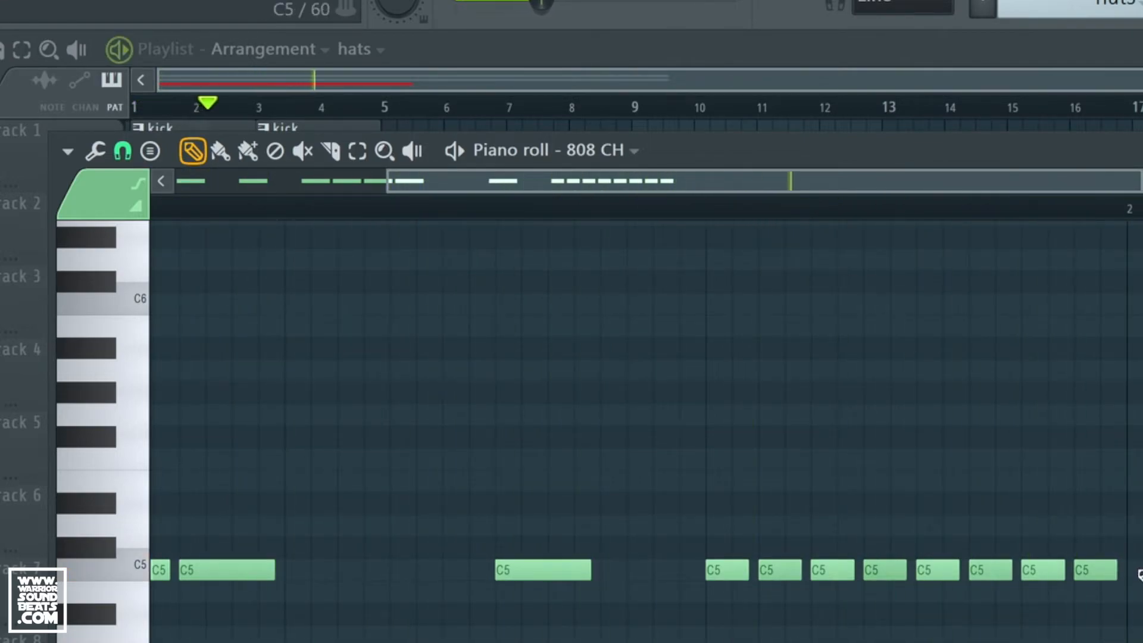
pyautogui.press('space')
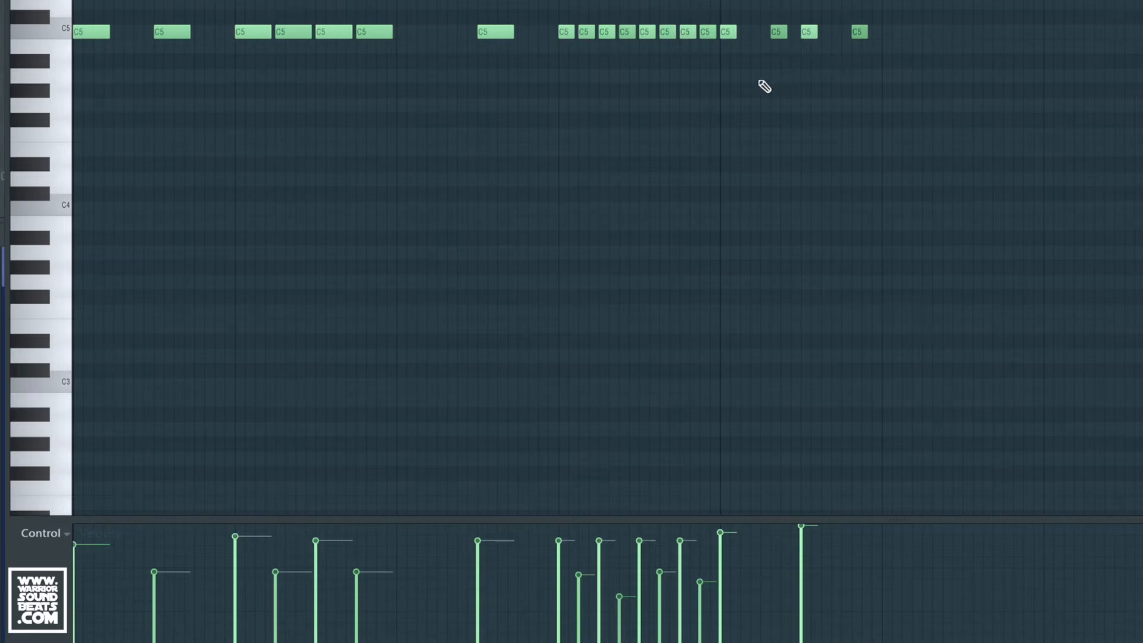
# - Copy the 808 CH notes from step 5 onward in bar 1 to the same steps in bar 2 and play the result
pyautogui.moveTo(524, 29)
pyautogui.mouseDown()
pyautogui.moveTo(444, 35)
pyautogui.moveTo(554, 35)
pyautogui.mouseUp()
pyautogui.rightClick(554, 32)
pyautogui.moveTo(706, 52); pyautogui.dragTo(903, 51)
pyautogui.press('space')
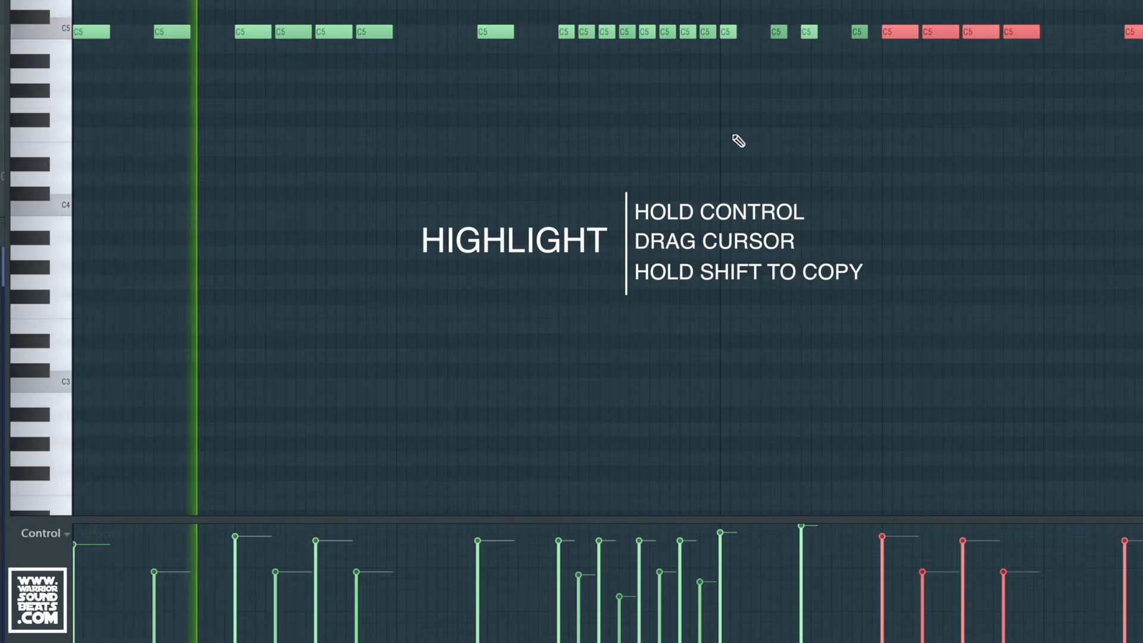
pyautogui.keyDown('ctrl'); pyautogui.click(738, 140); pyautogui.keyUp('ctrl')
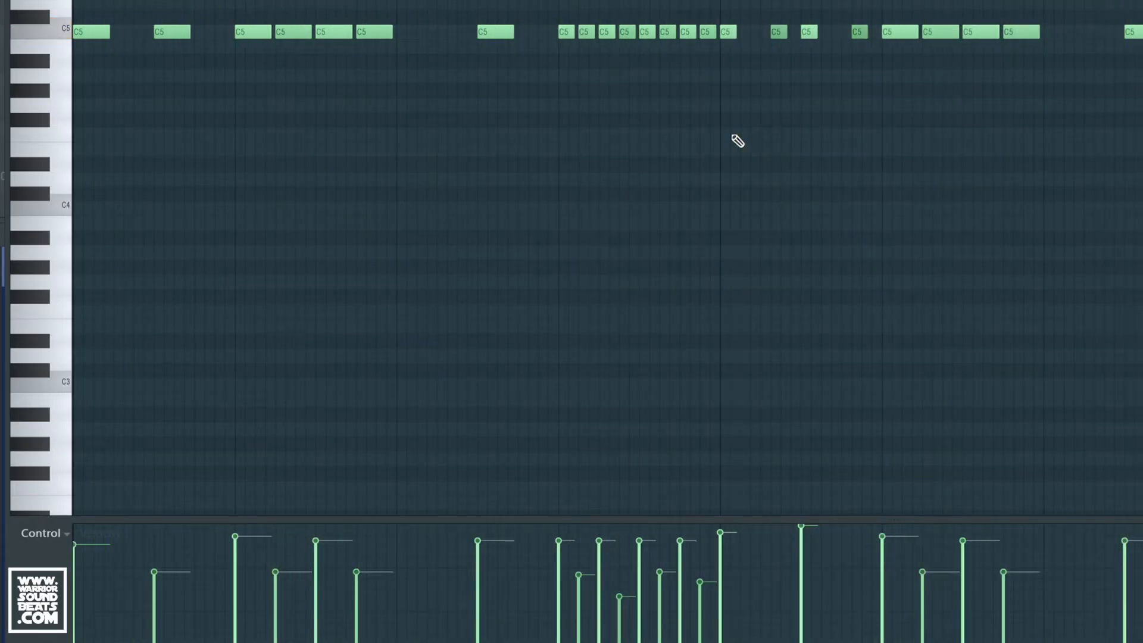
# - Make the snare clip at bar 3 in the playlist a unique pattern and open it for editing
pyautogui.press('F5')
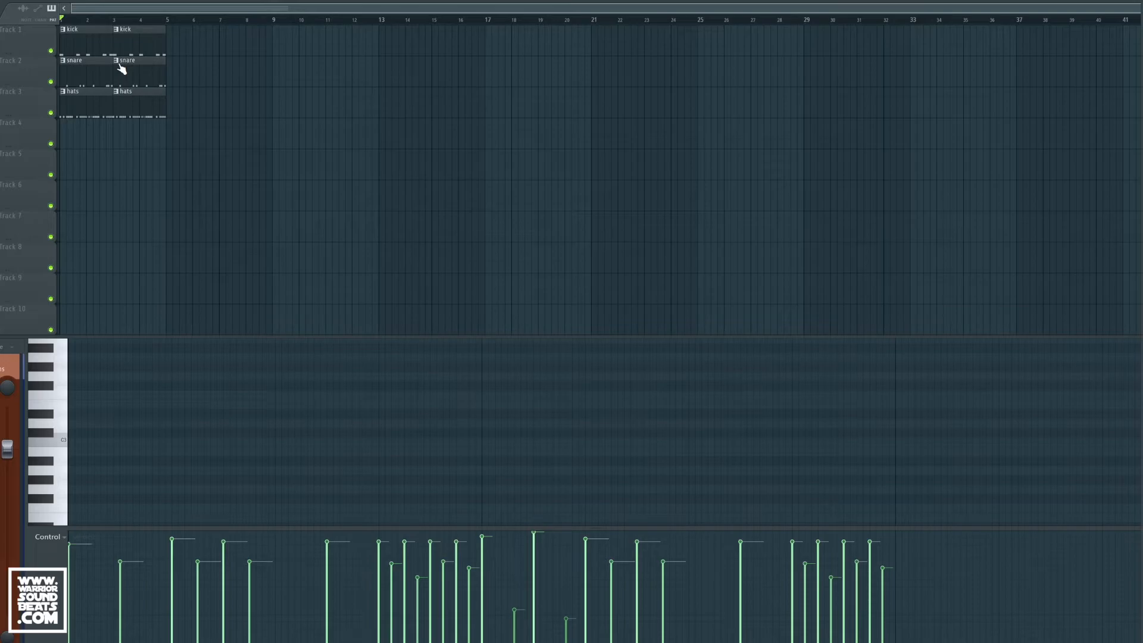
pyautogui.scroll(1, 119, 65)
pyautogui.scroll(2, 121, 69)
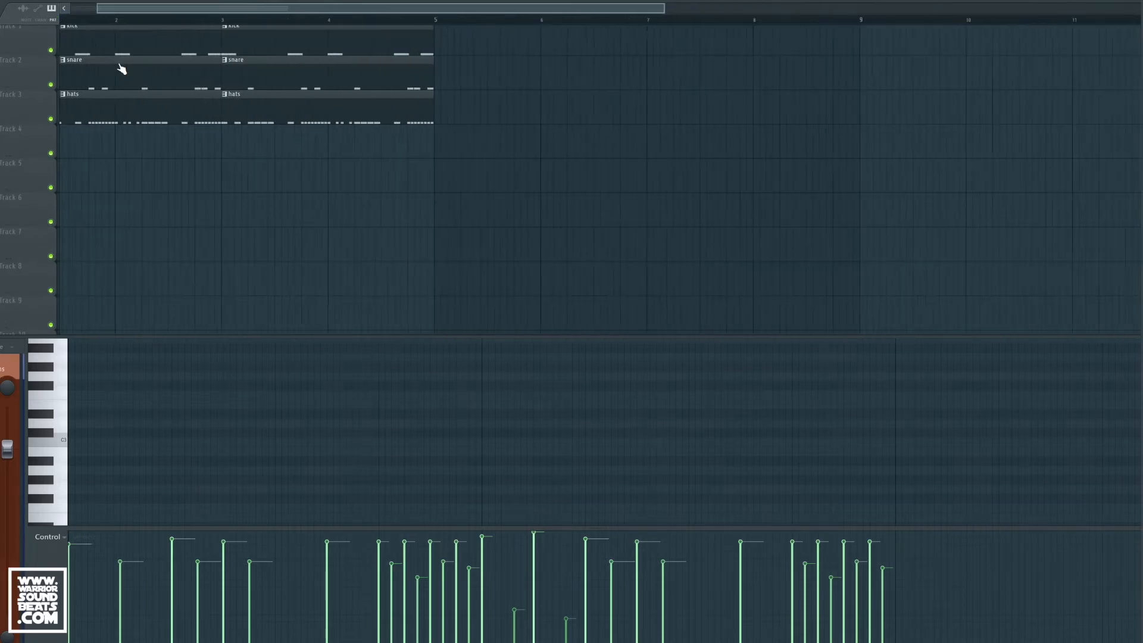
pyautogui.rightClick(122, 69)
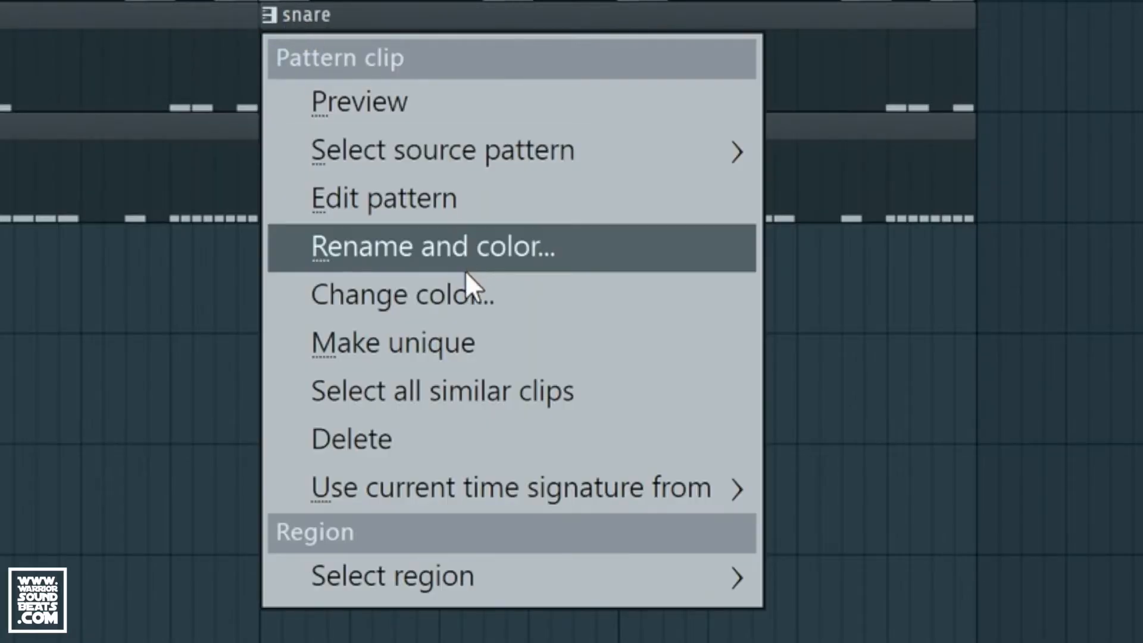
pyautogui.click(456, 341)
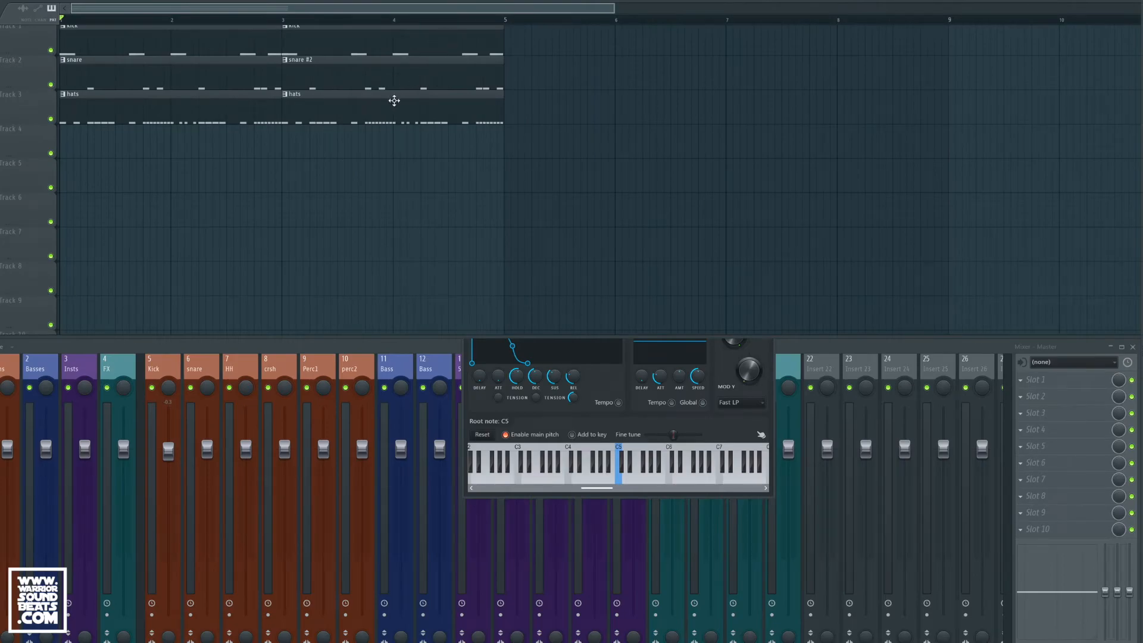
pyautogui.doubleClick(377, 75)
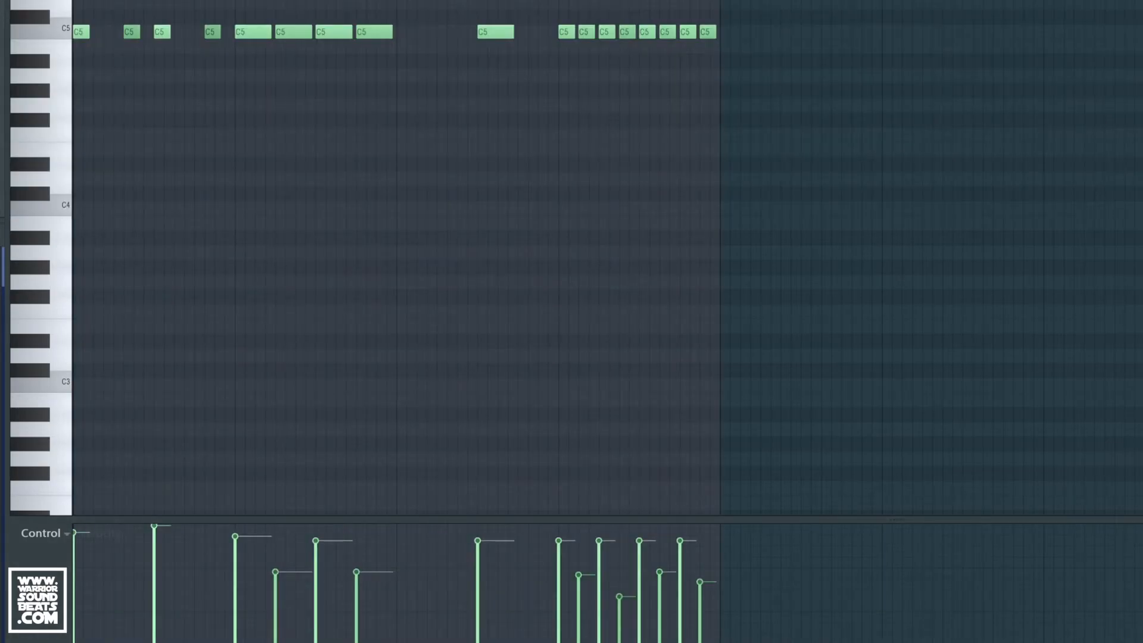
# - Select all 808 CH notes in the hats pattern and open the Quantize tool for them
pyautogui.hscroll(-5, 597, 321)
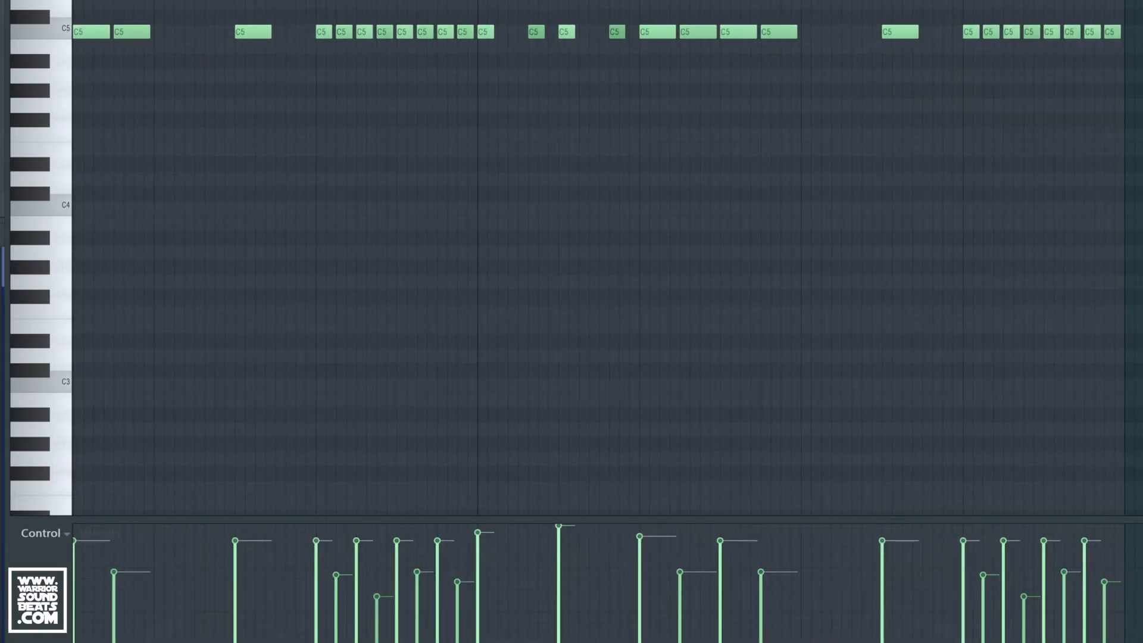
pyautogui.hotkey('ctrl', 'a')
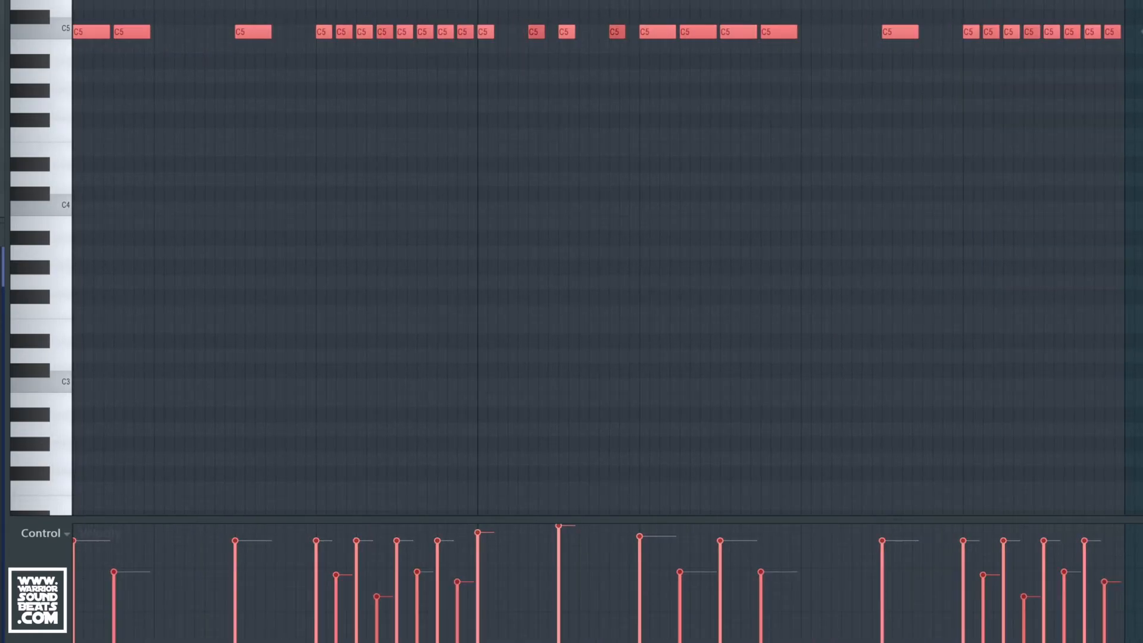
pyautogui.click(38, 21)
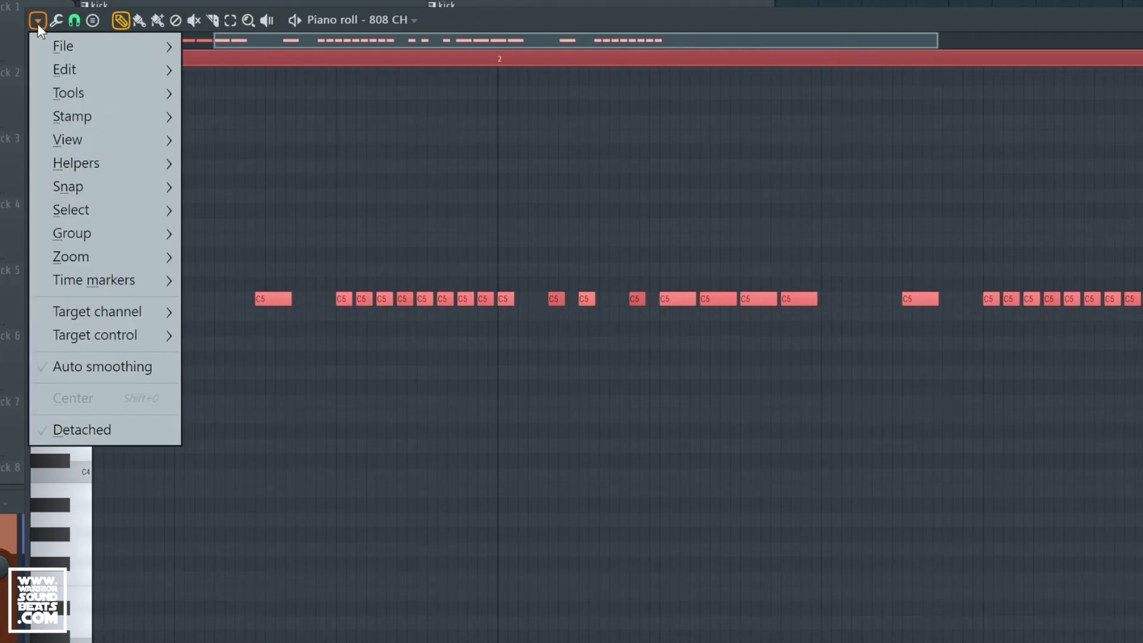
pyautogui.moveTo(82, 88)
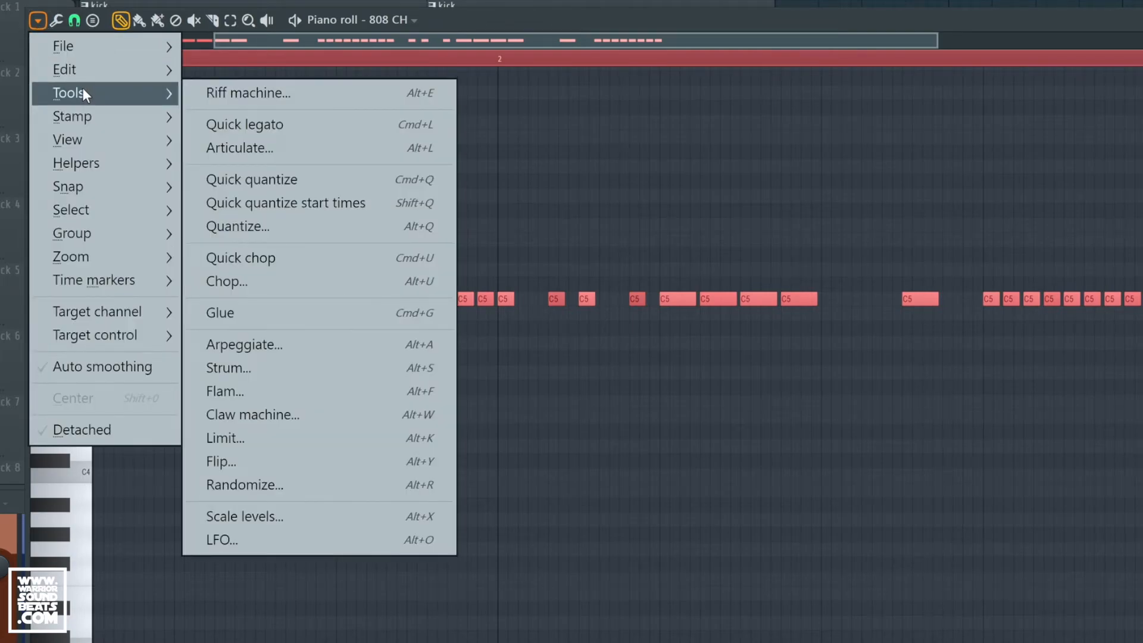
pyautogui.click(292, 227)
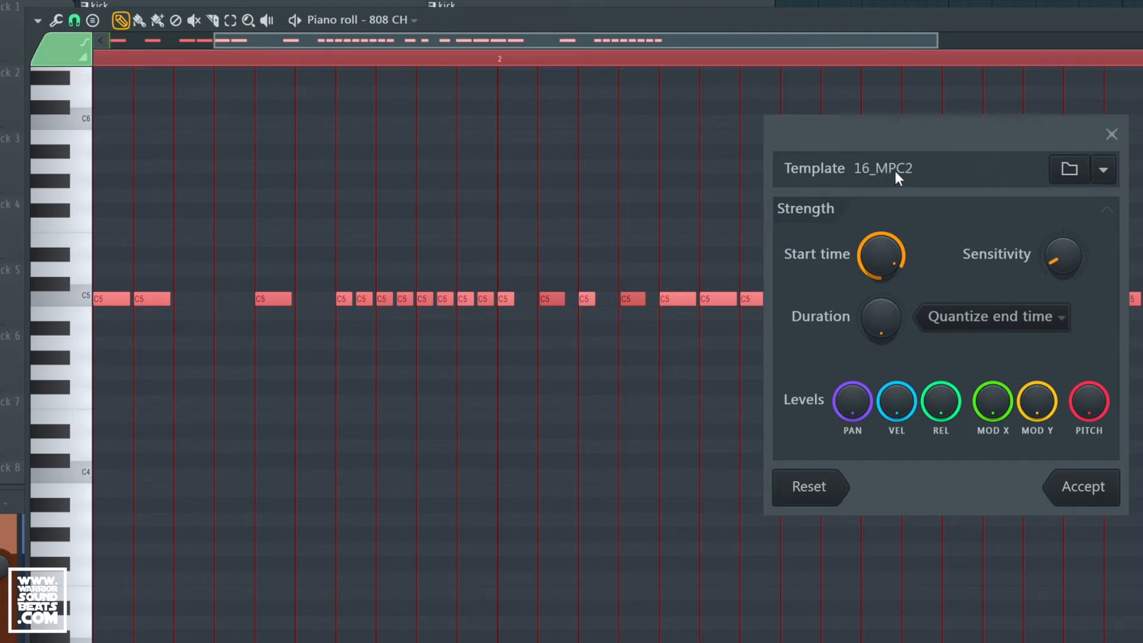
# - Browse the available quantize groove templates, including 16_MPC2, and return to the Quantize settings
pyautogui.click(1068, 171)
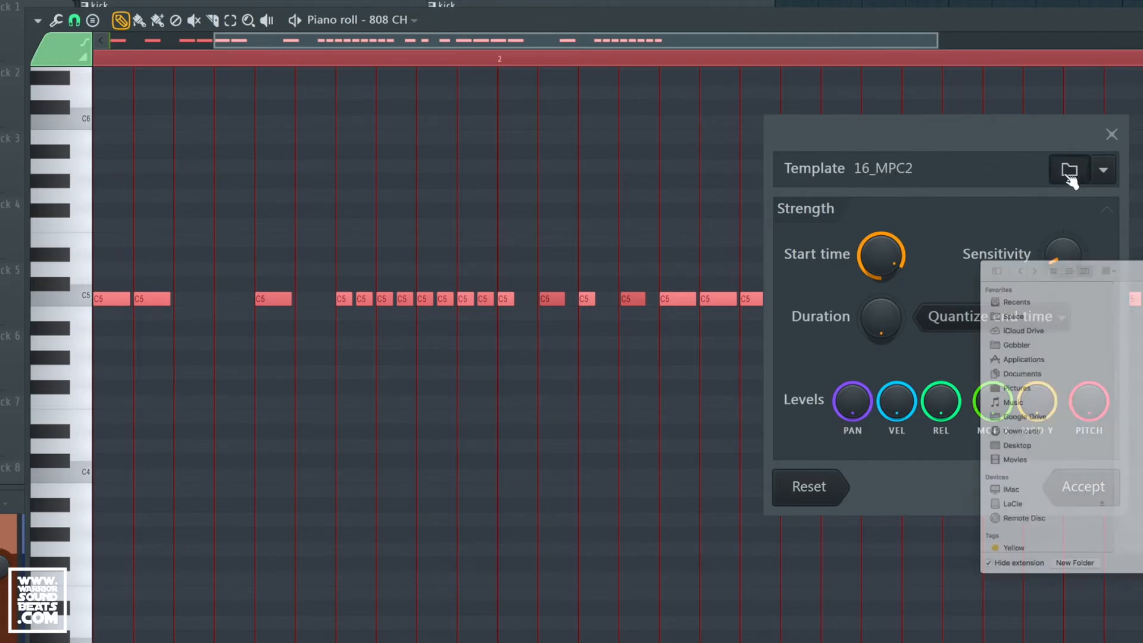
pyautogui.scroll(-2, 1132, 568)
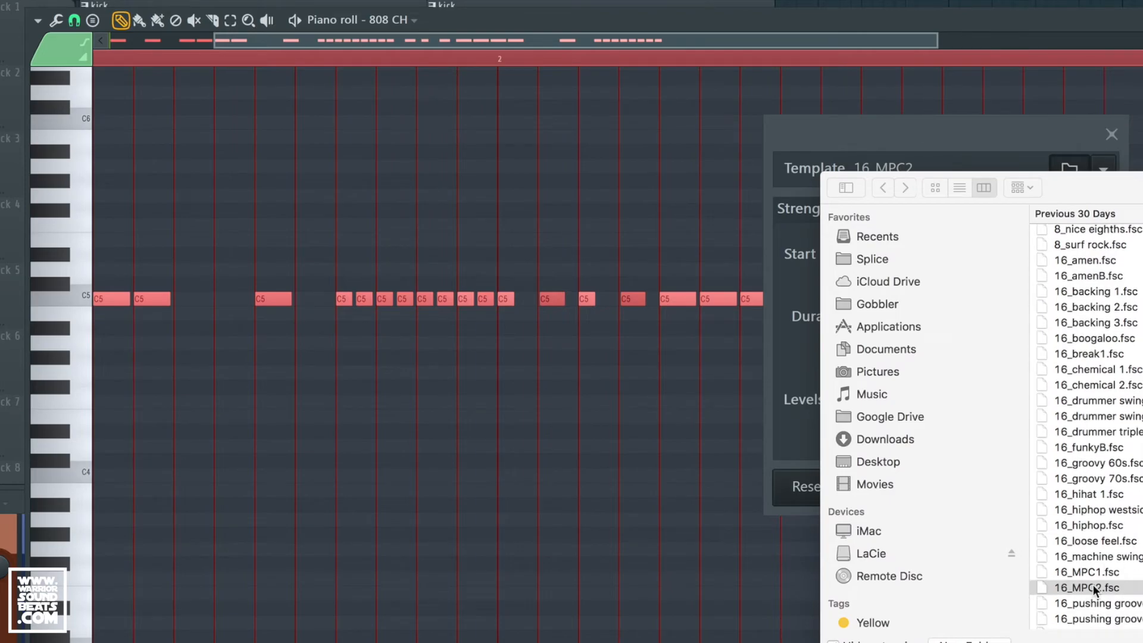
pyautogui.scroll(2, 1136, 322)
pyautogui.scroll(-5, 1131, 310)
pyautogui.scroll(6, 1122, 292)
pyautogui.scroll(-5, 1107, 357)
pyautogui.scroll(1, 1101, 434)
pyautogui.click(1098, 436)
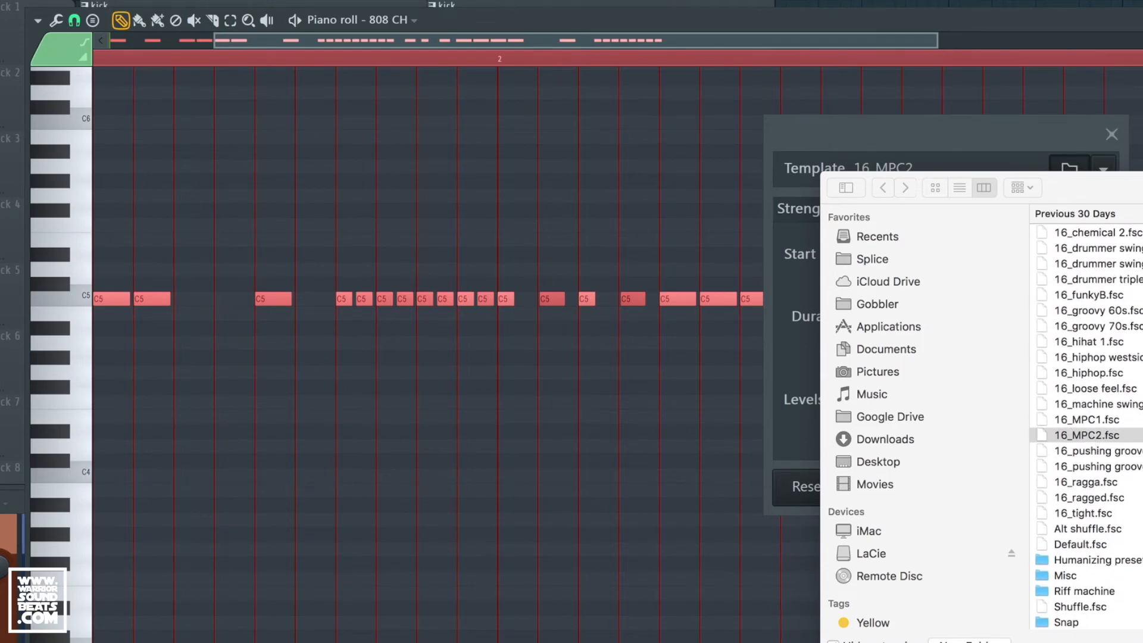
pyautogui.press('Escape')
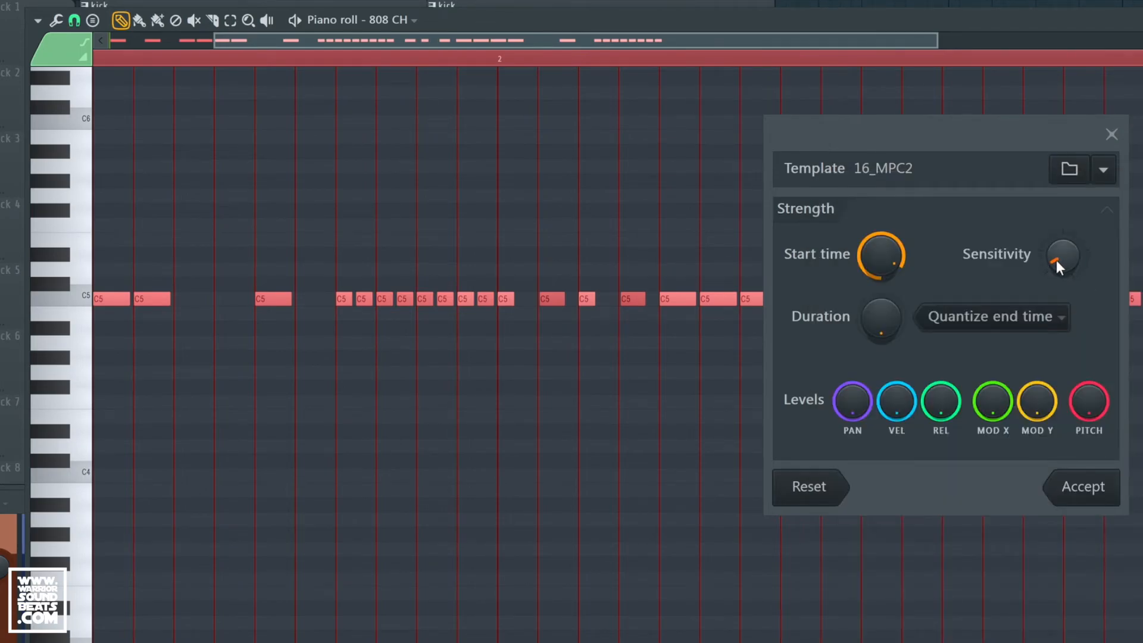
# - Adjust the Quantize sensitivity and start time strength for the 16_MPC2 groove while playing the 808 CH hats
pyautogui.moveTo(1062, 256); pyautogui.dragTo(1062, 248)
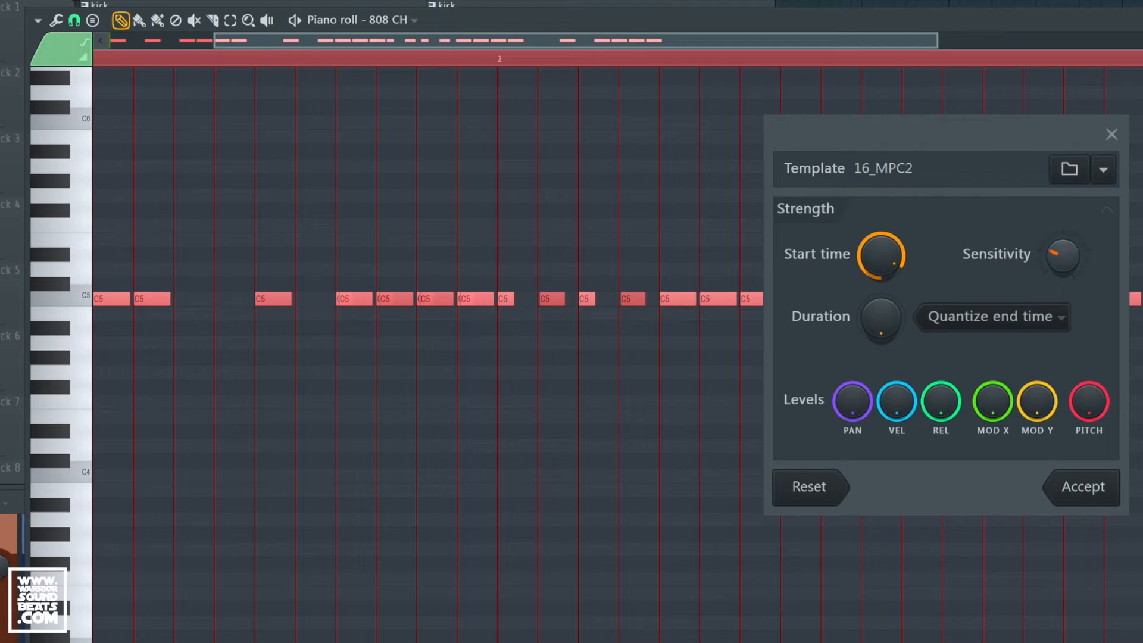
pyautogui.moveTo(1065, 263)
pyautogui.mouseDown()
pyautogui.moveTo(1065, 275)
pyautogui.moveTo(1063, 244)
pyautogui.moveTo(1062, 265)
pyautogui.mouseUp()
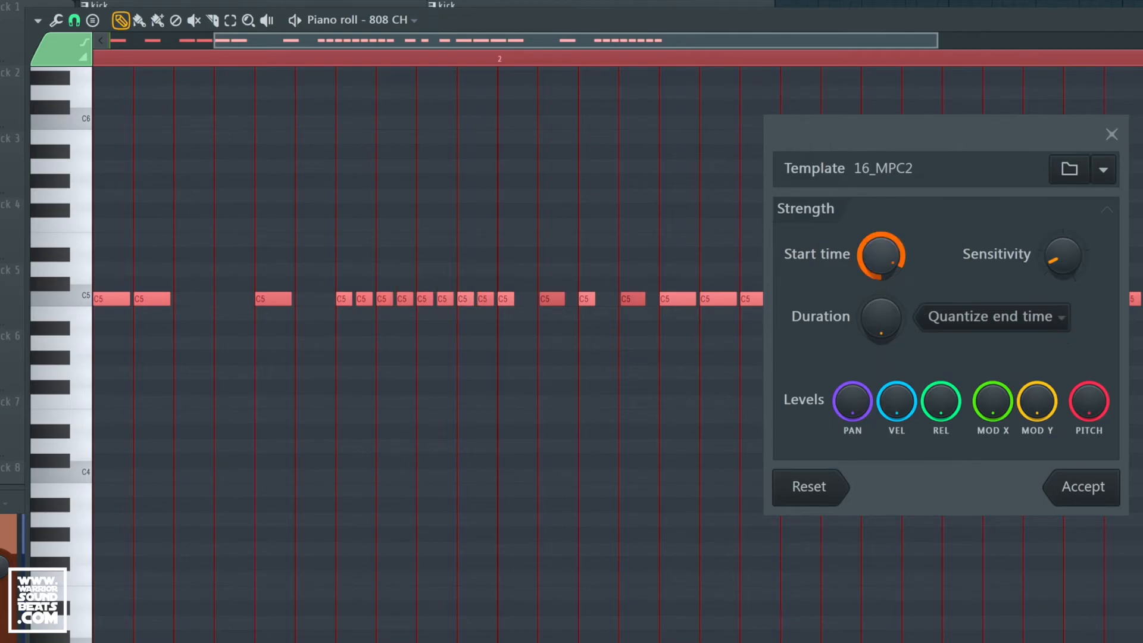
pyautogui.moveTo(884, 260); pyautogui.dragTo(885, 248)
pyautogui.press('space')
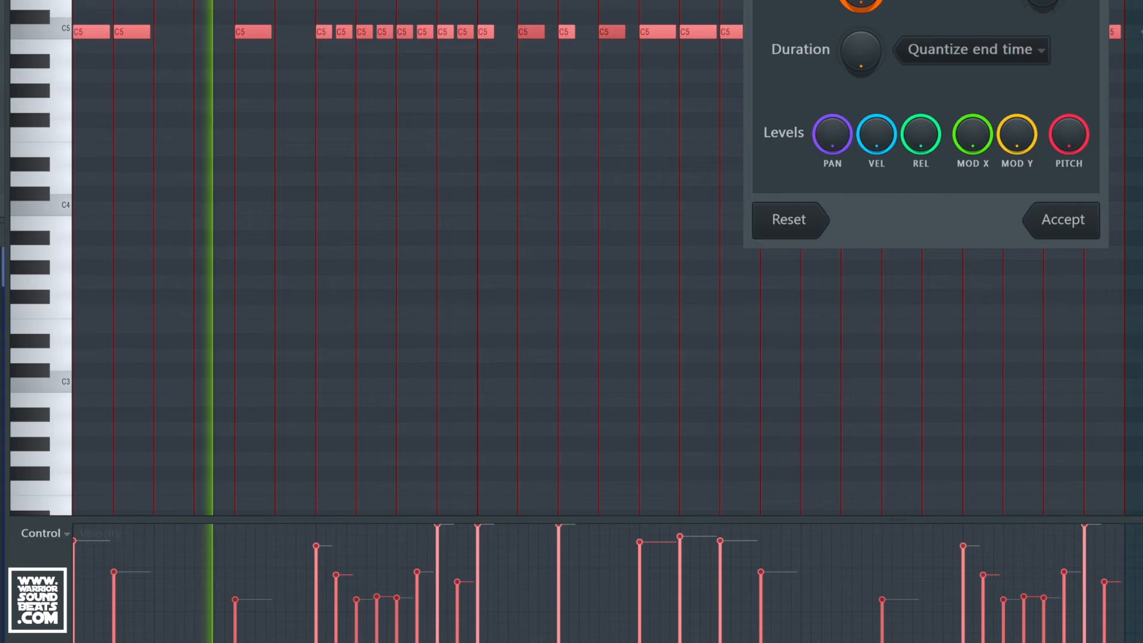
pyautogui.moveTo(1043, 1); pyautogui.dragTo(1043, 0)
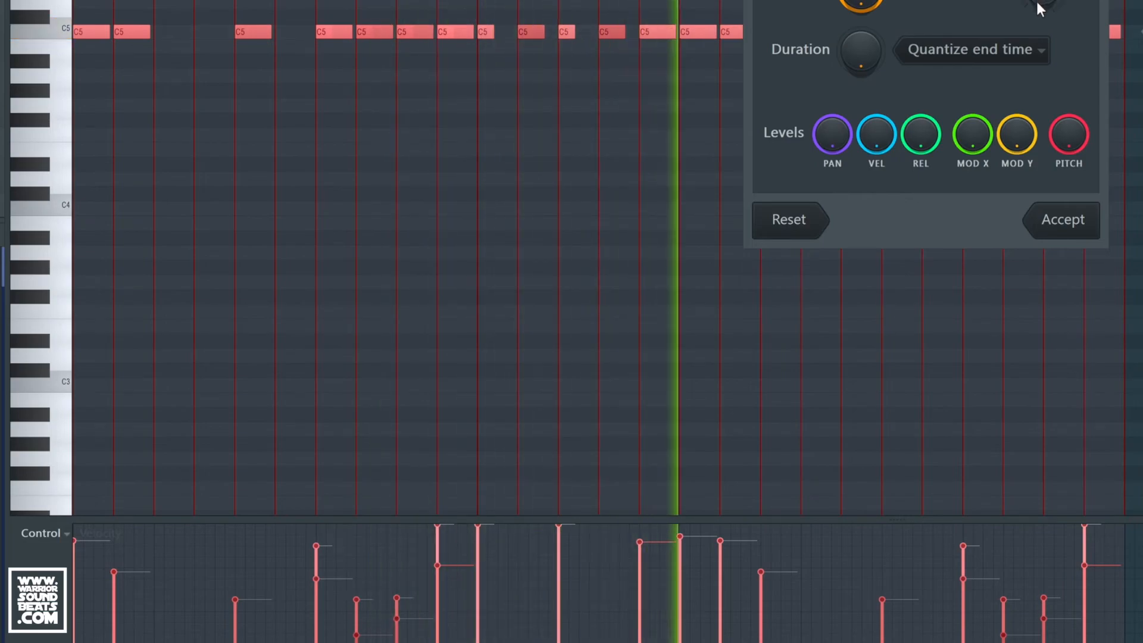
pyautogui.moveTo(861, 2); pyautogui.dragTo(860, 12)
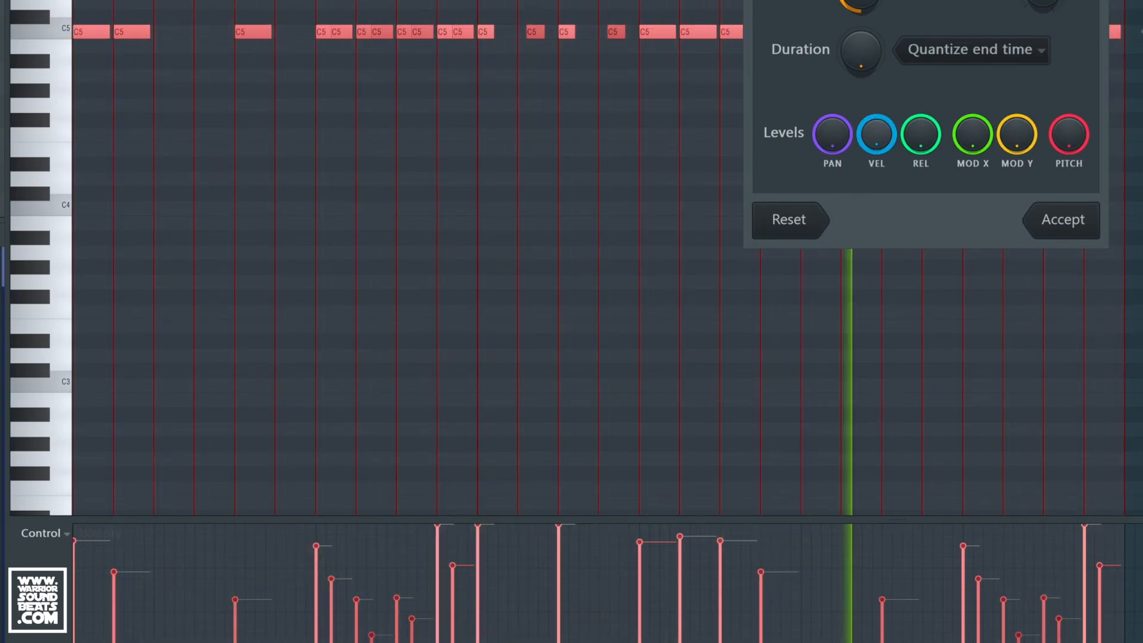
# - Set a partial velocity level for the 16_MPC2 groove and accept the quantization of the 808 CH notes
pyautogui.moveTo(873, 136); pyautogui.dragTo(873, 190)
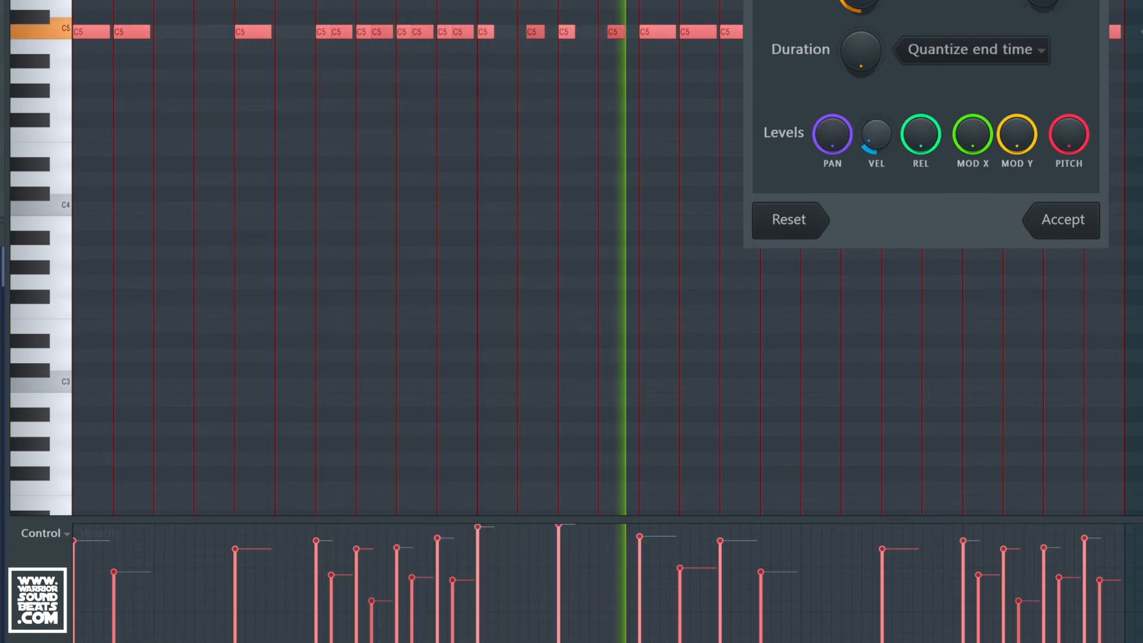
pyautogui.moveTo(876, 139); pyautogui.dragTo(876, 152)
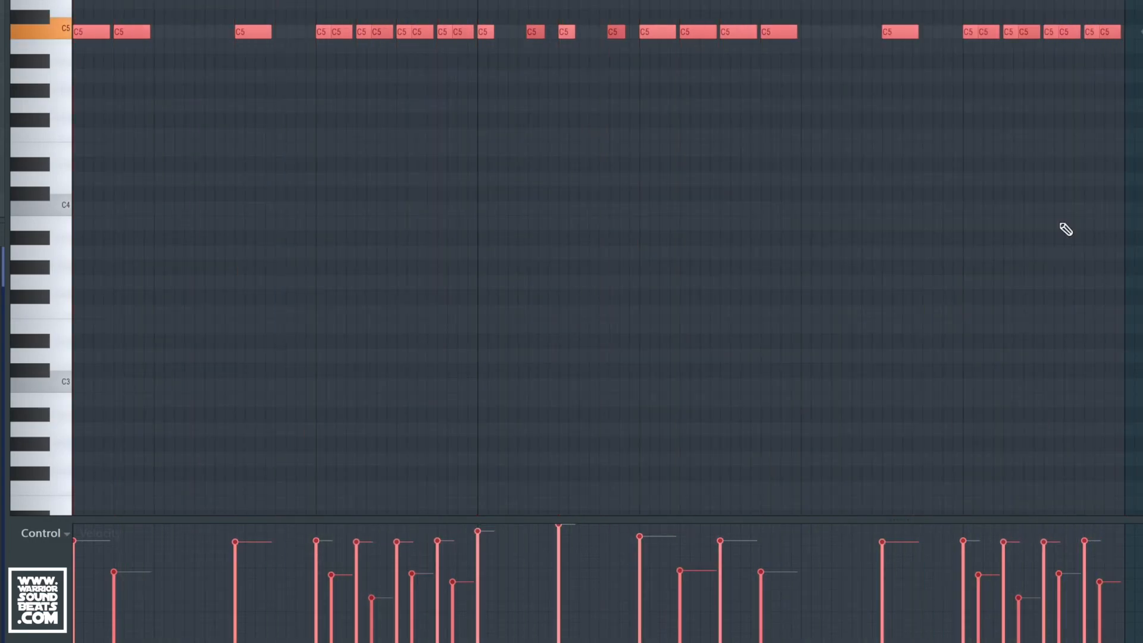
pyautogui.click(1062, 226)
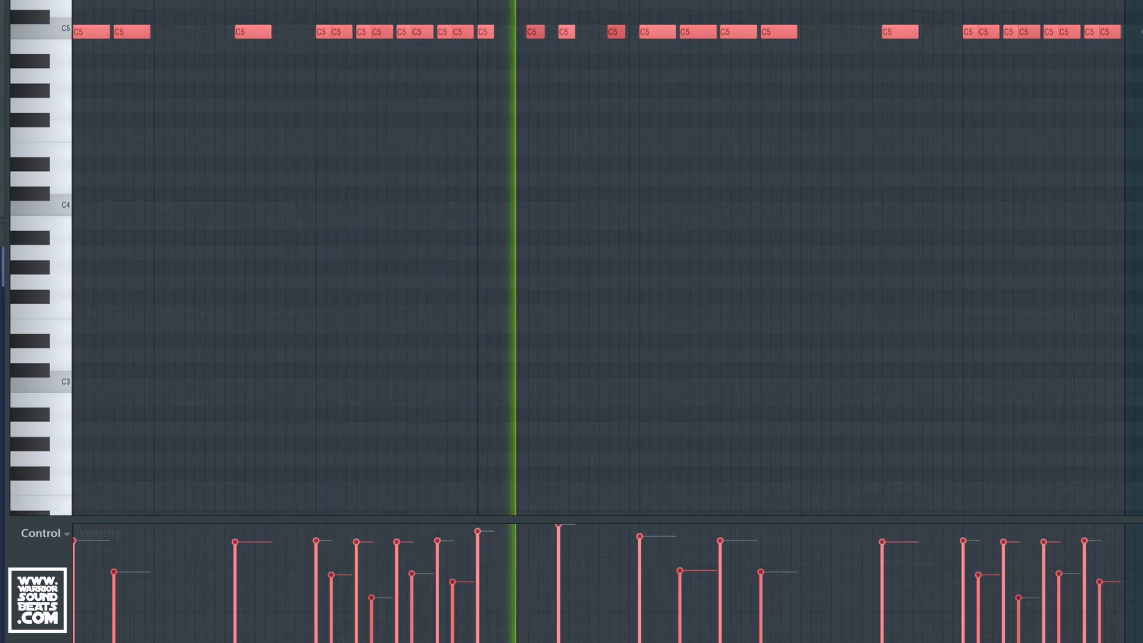
# - Show the playlist and listen to the quantized hats within the arrangement
pyautogui.press('space')
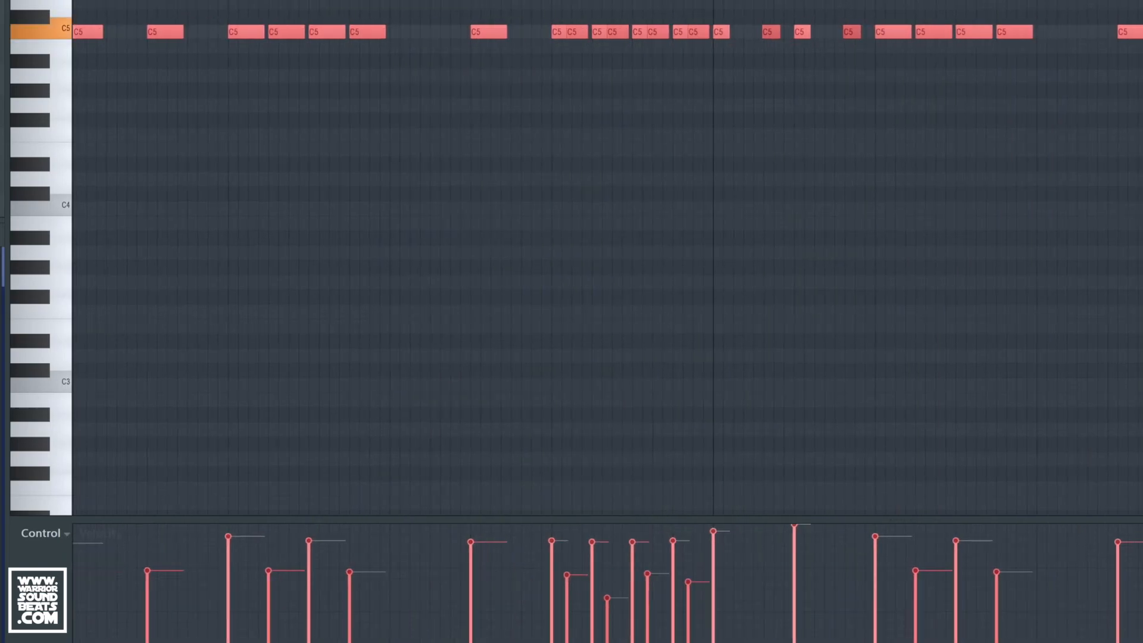
pyautogui.press('F5')
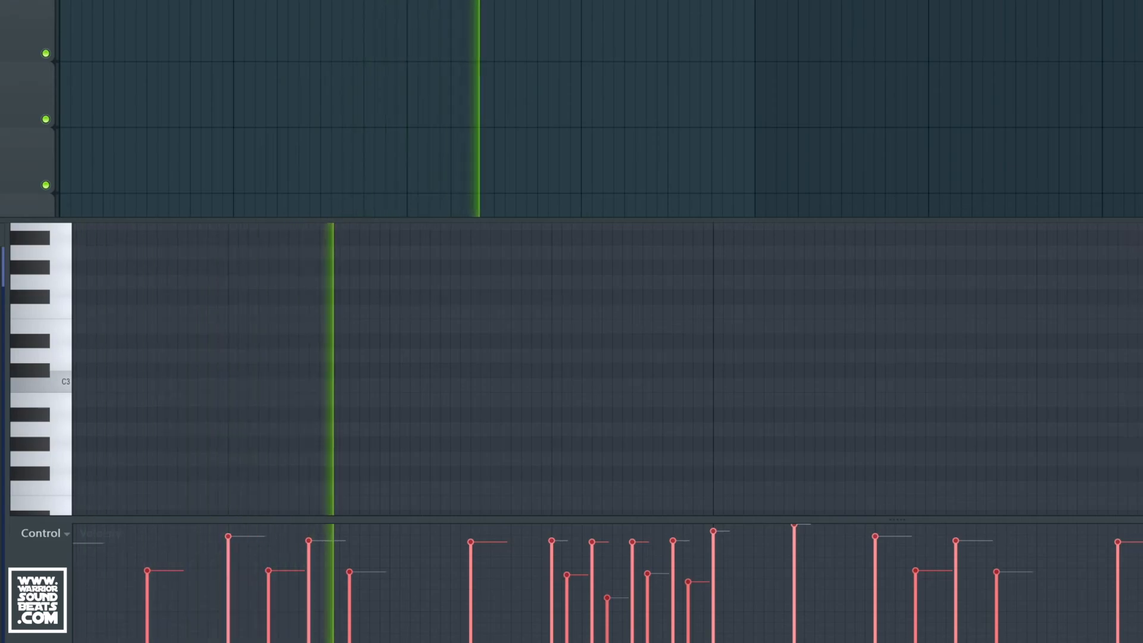
pyautogui.press('space')
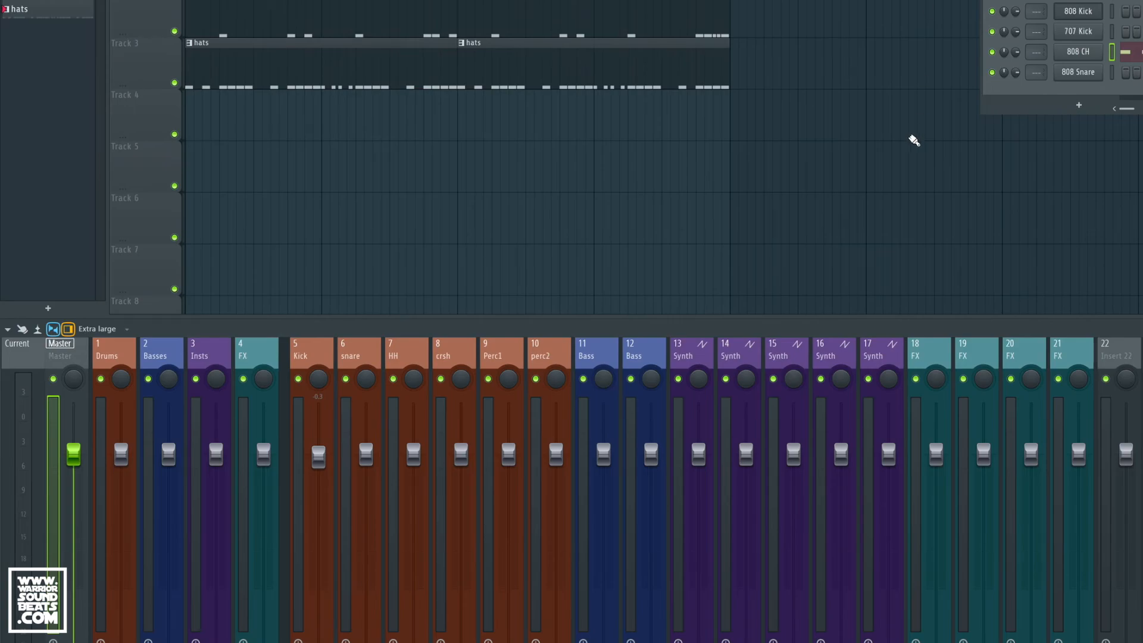
# - Route the drum channels to their mixer tracks, with 808 Kick on track 5 and 808 Snare on track 6, and play the beat
pyautogui.click(1093, 20)
pyautogui.moveTo(990, 204); pyautogui.dragTo(940, 0)
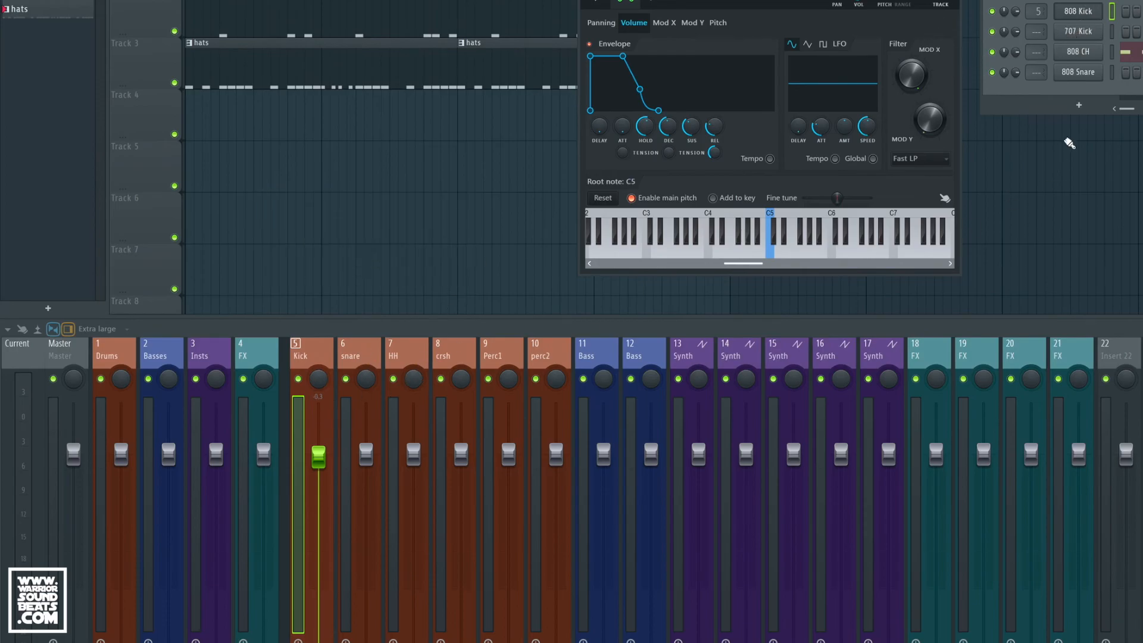
pyautogui.click(1079, 33)
pyautogui.moveTo(475, 90); pyautogui.dragTo(474, 76)
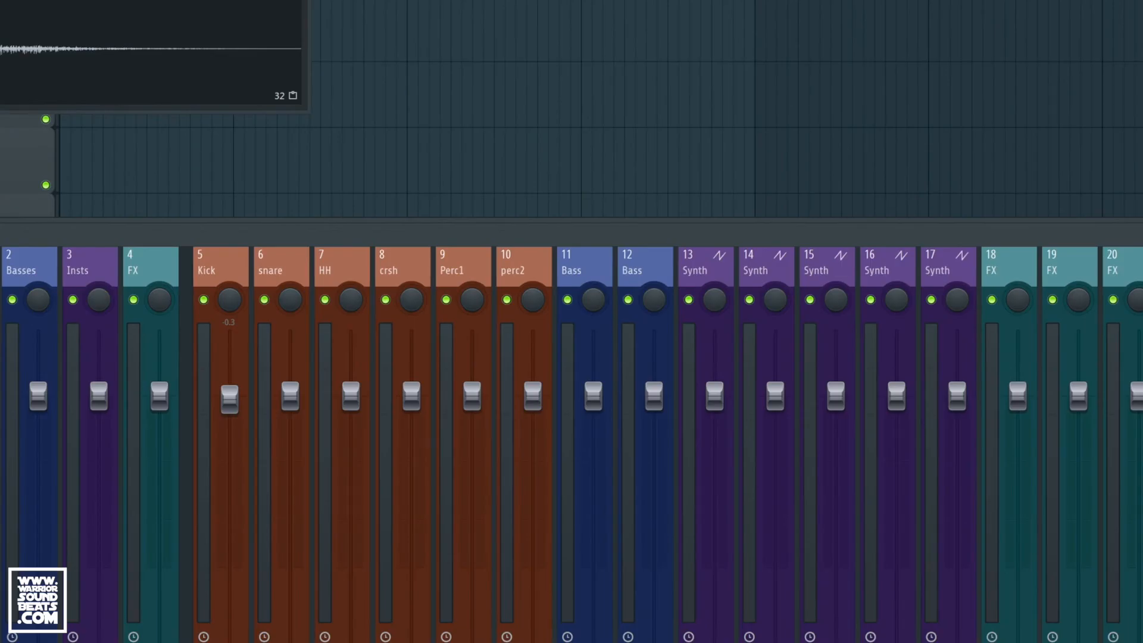
pyautogui.moveTo(286, 12); pyautogui.dragTo(285, 2)
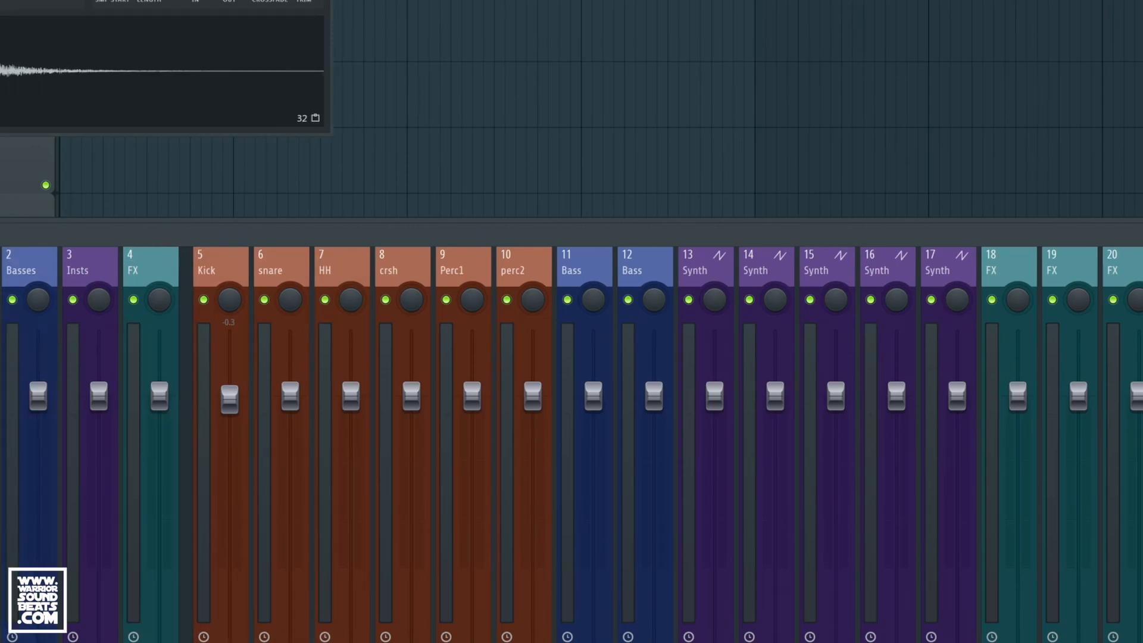
pyautogui.moveTo(307, 6); pyautogui.dragTo(306, 1)
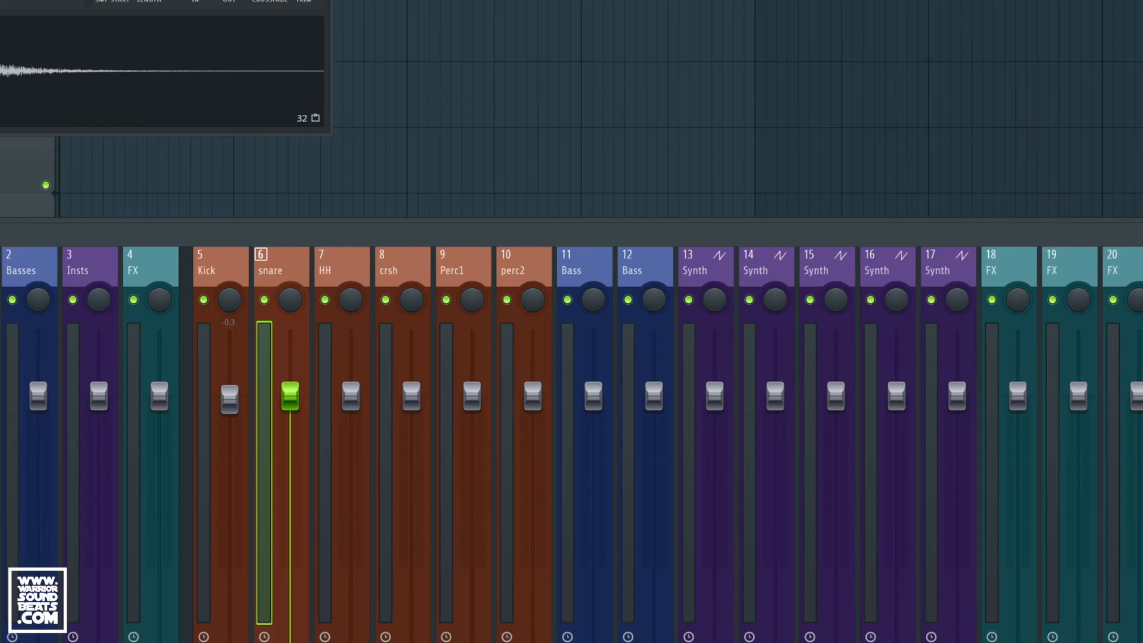
pyautogui.press('space')
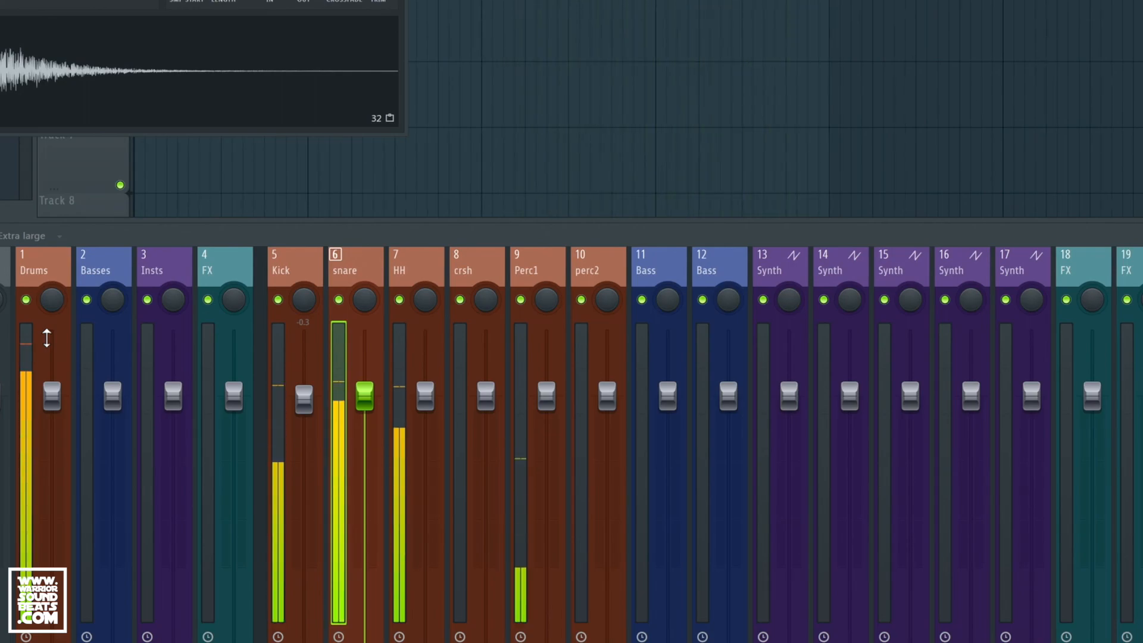
pyautogui.press('space')
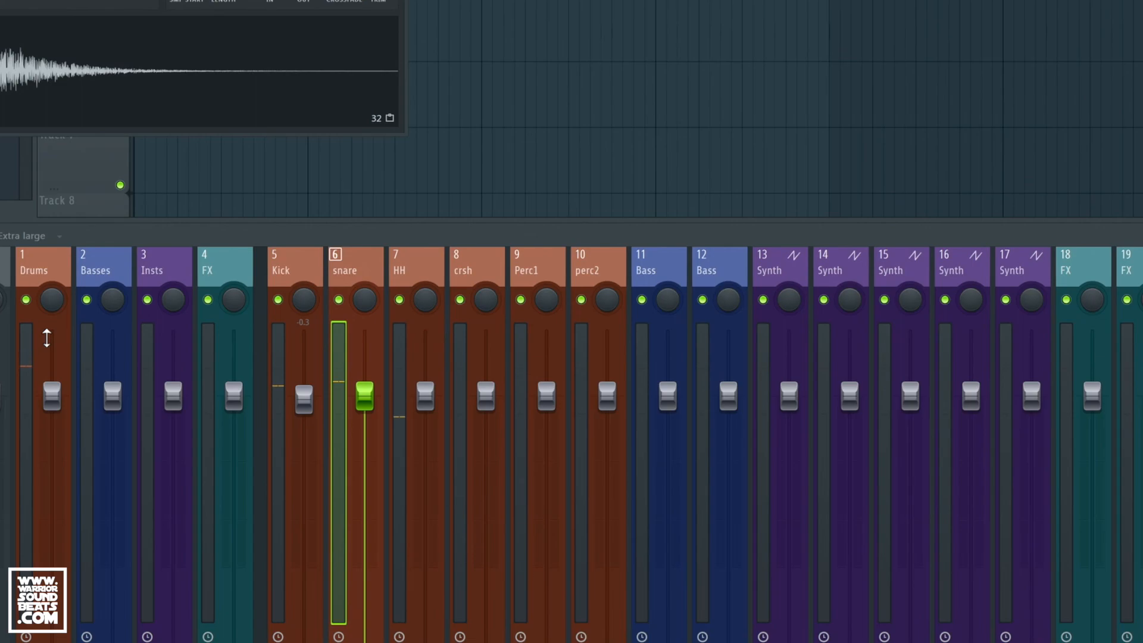